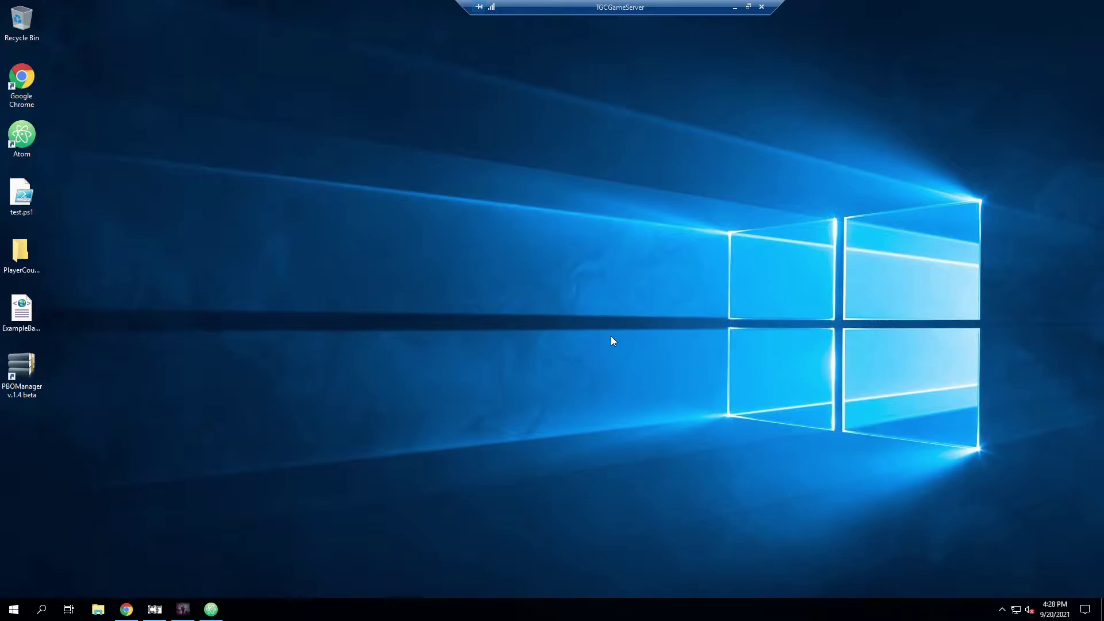
Step: Bring the OmegaManager browser window back to the front from the taskbar
{"action": "left_click", "coordinate": [127, 610]}
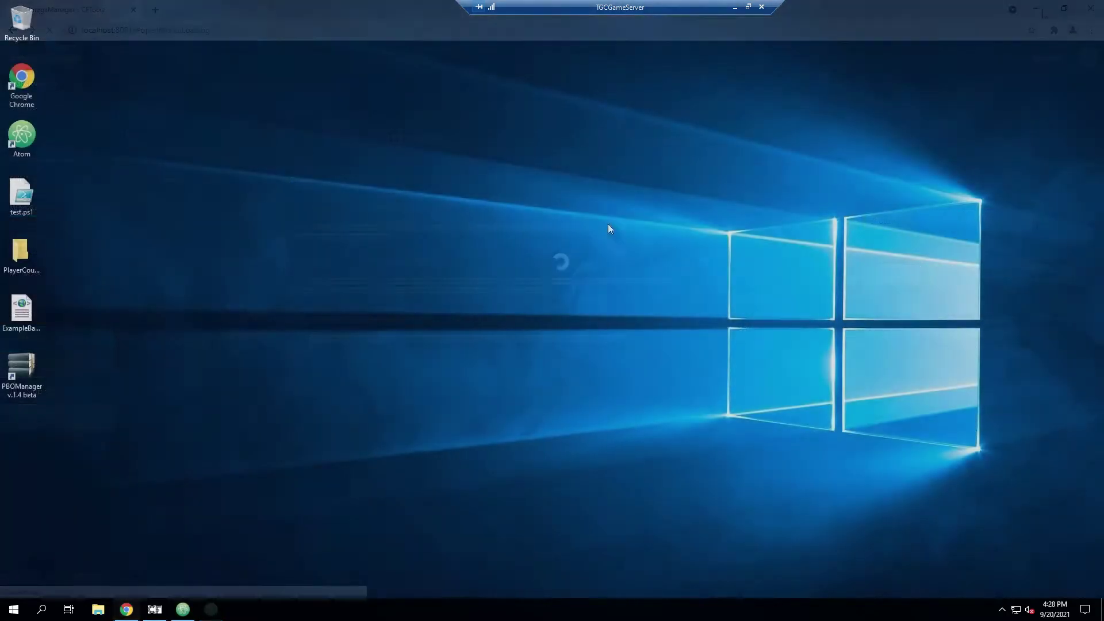
Step: Browse to C:\Servers\DayZ\servers\0\profiles in File Explorer and select a server log file
{"action": "left_click", "coordinate": [98, 609]}
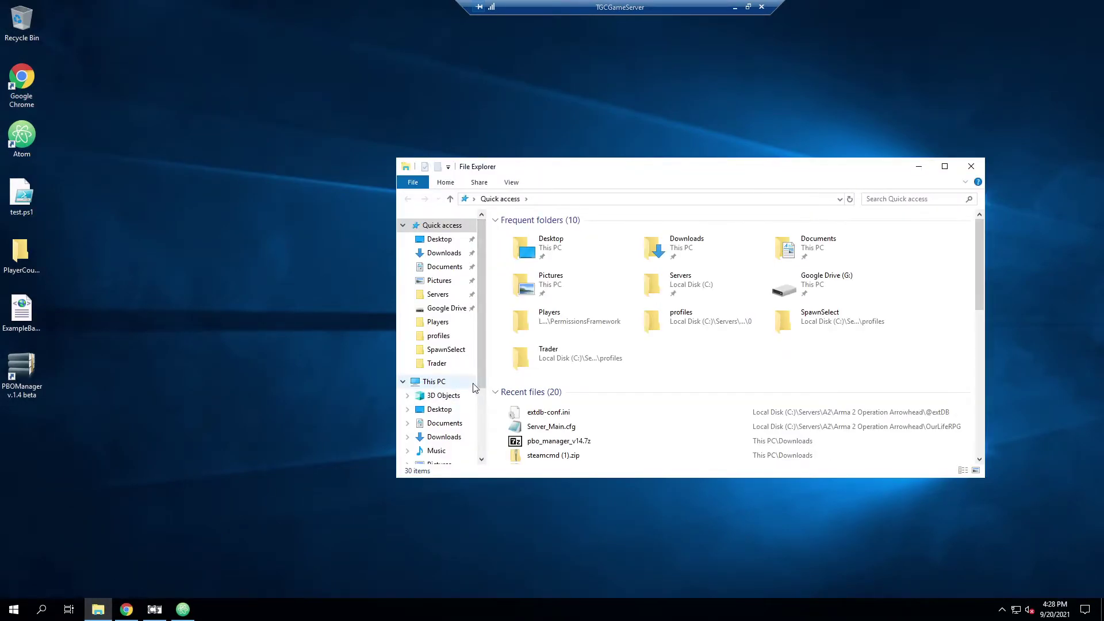
{"action": "left_click", "coordinate": [452, 297]}
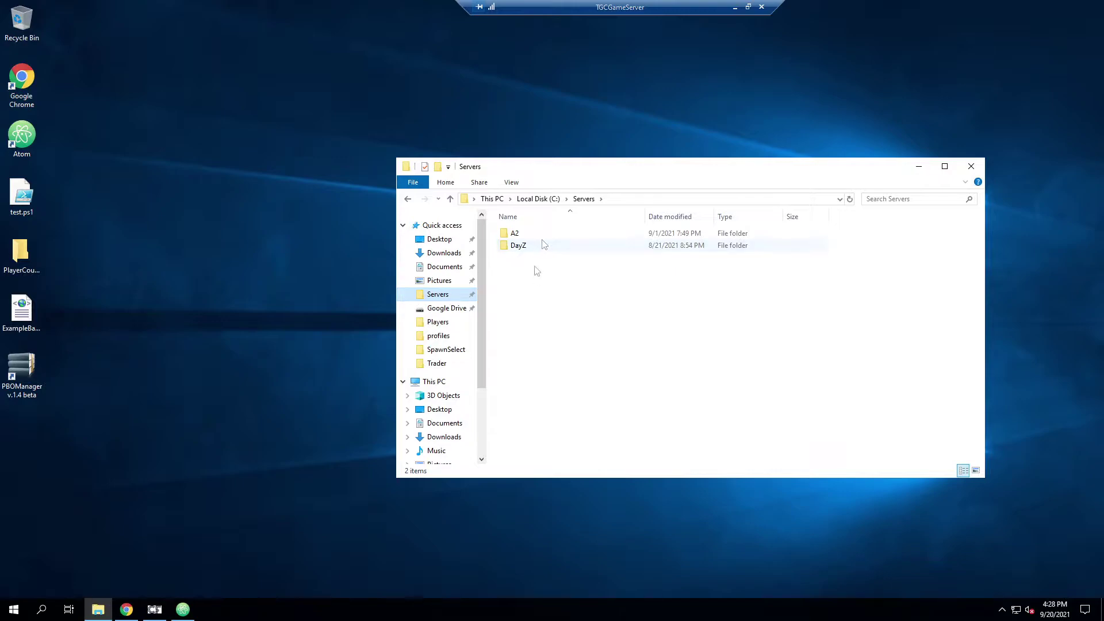
{"action": "double_click", "coordinate": [531, 250]}
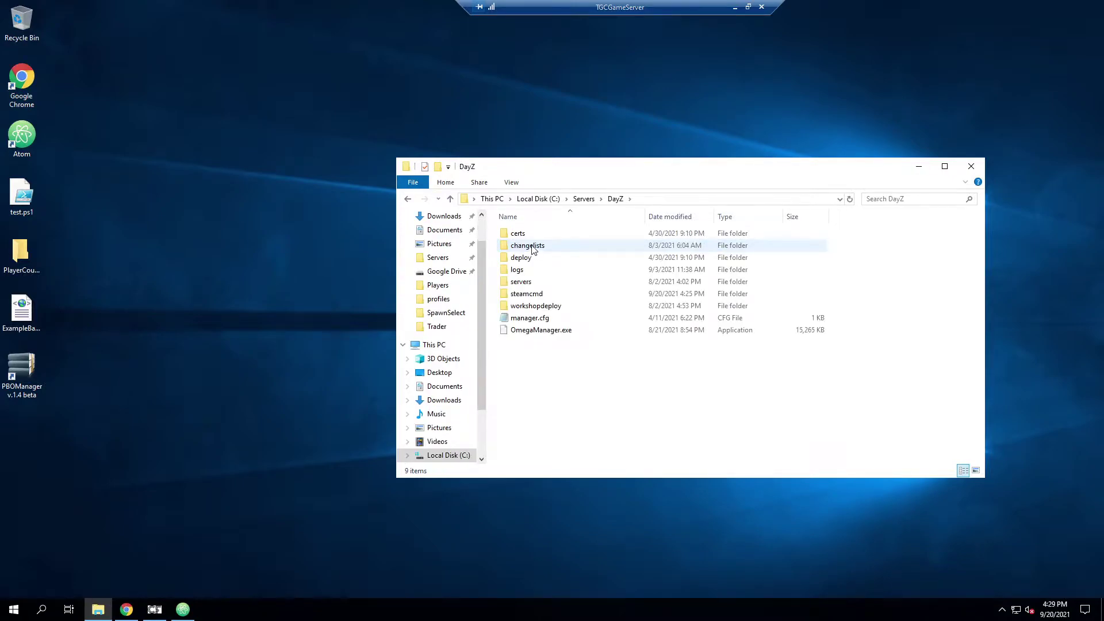
{"action": "double_click", "coordinate": [539, 283]}
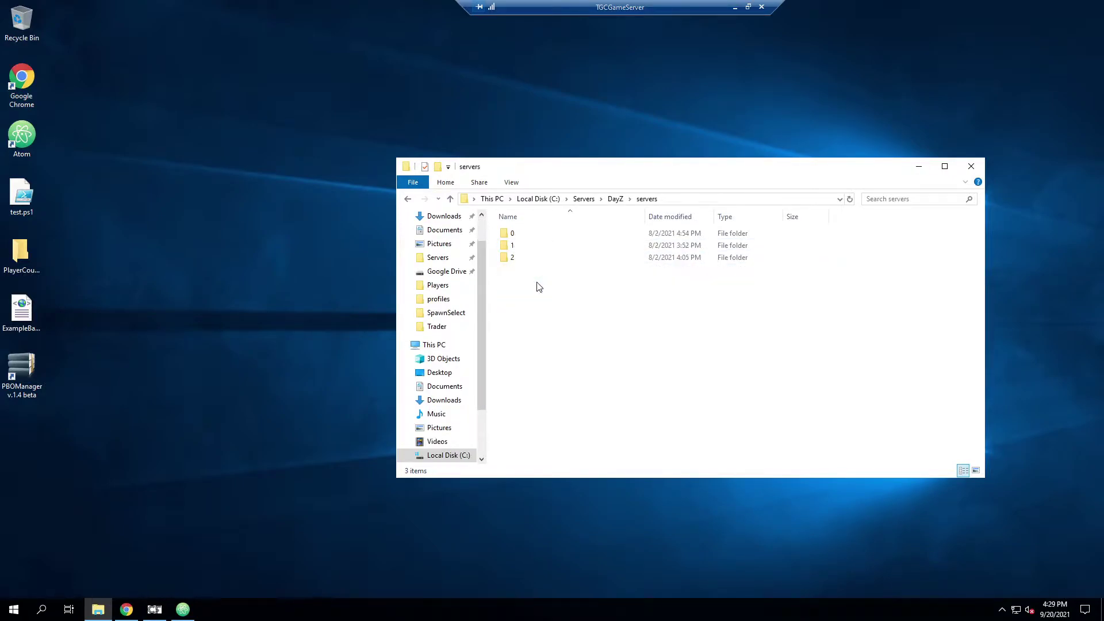
{"action": "double_click", "coordinate": [535, 237]}
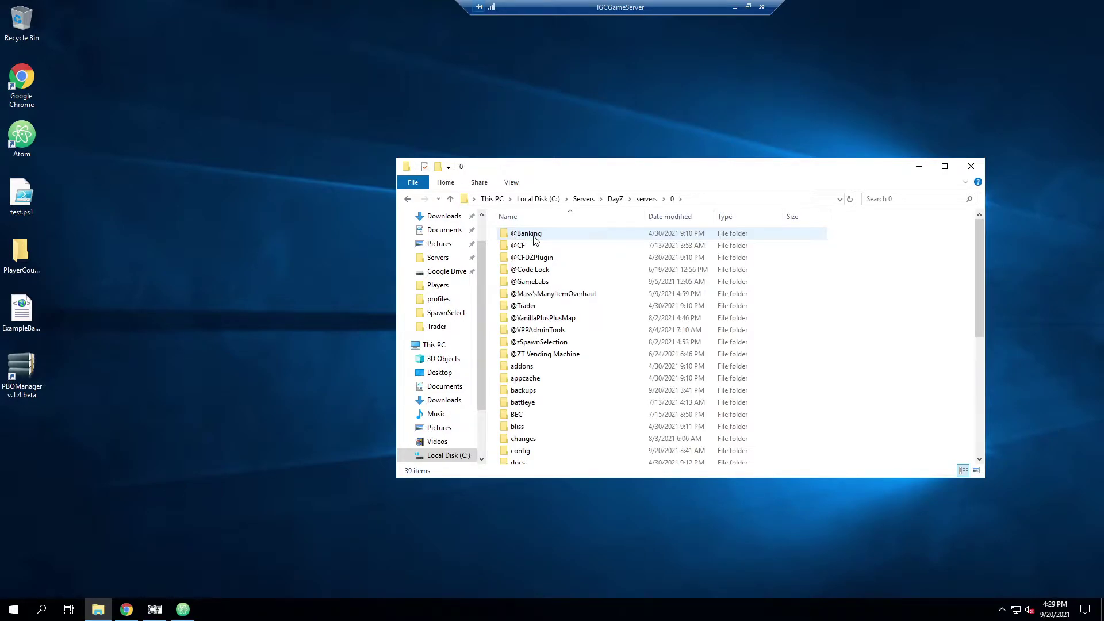
{"action": "scroll", "coordinate": [595, 350], "scroll_direction": "down", "scroll_amount": 4}
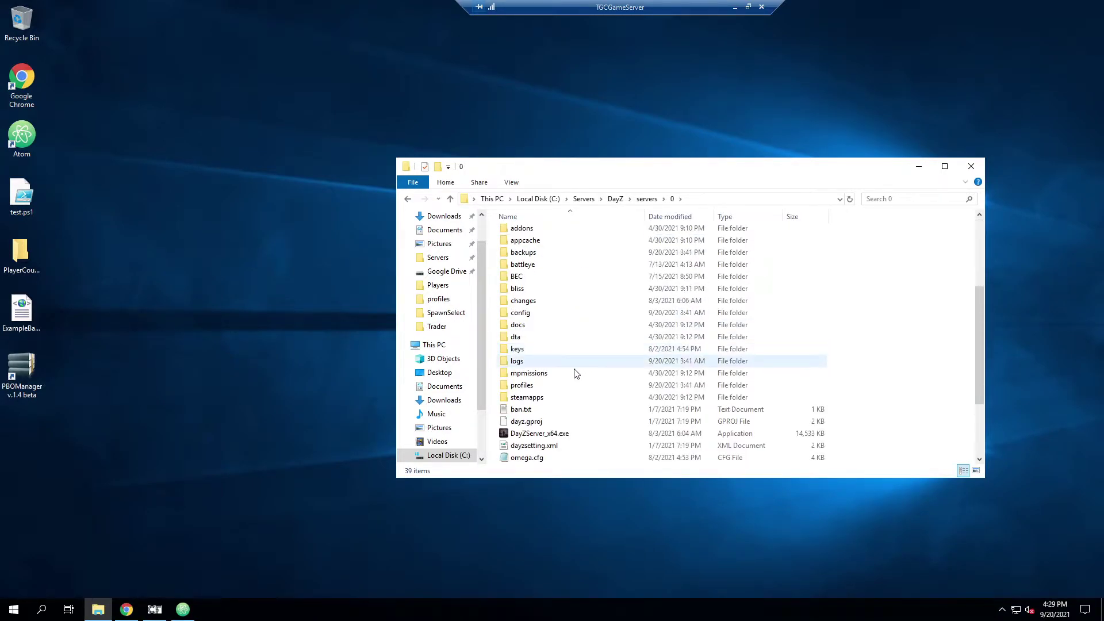
{"action": "left_click", "coordinate": [542, 385]}
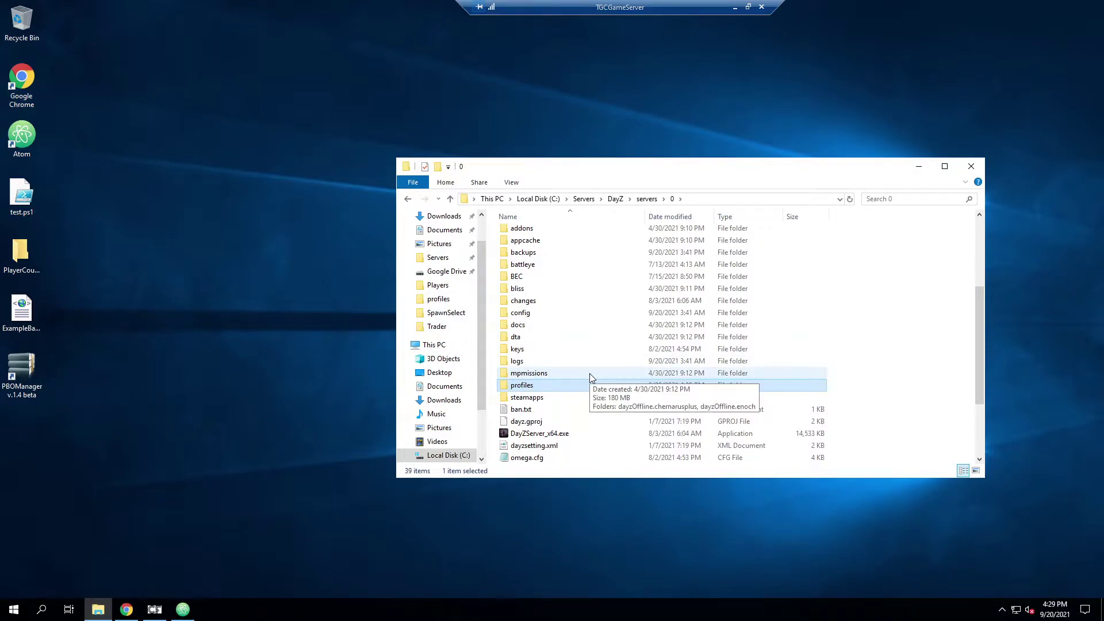
{"action": "key", "text": "Return"}
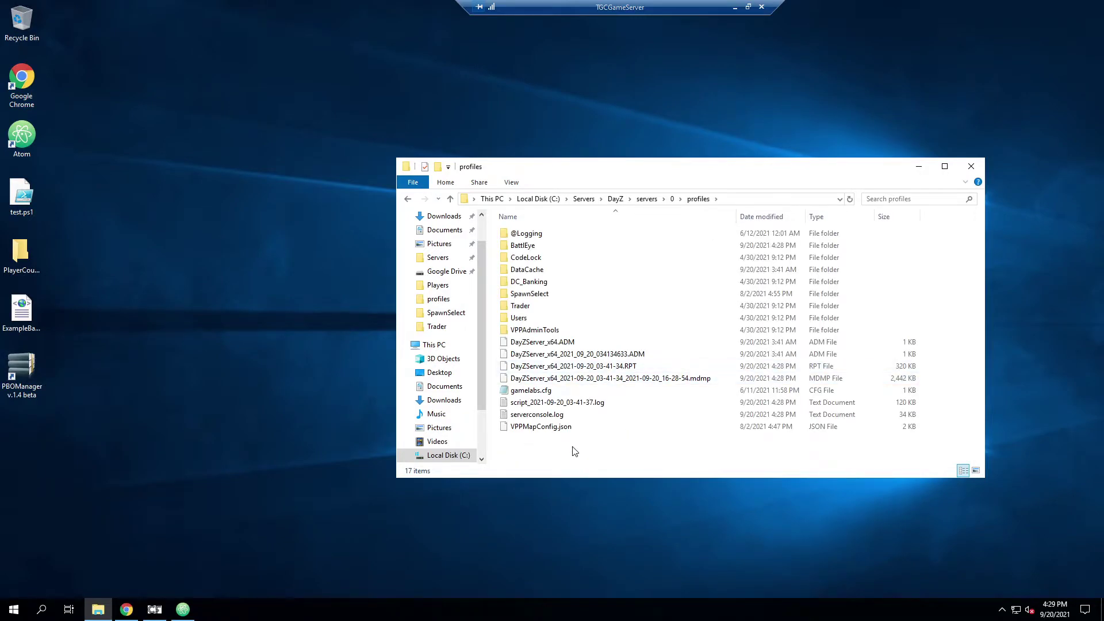
{"action": "left_click", "coordinate": [548, 356]}
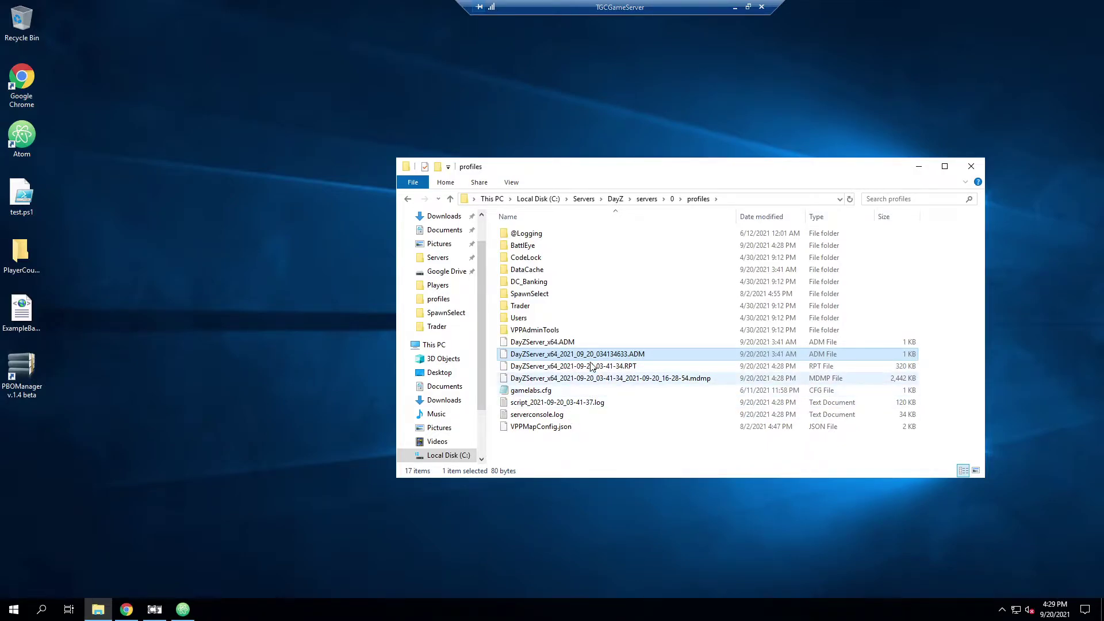
Step: Open the BattlEye folder and rename BEServer_x64.cfg to BEServer_x64.cfg.old
{"action": "double_click", "coordinate": [547, 248]}
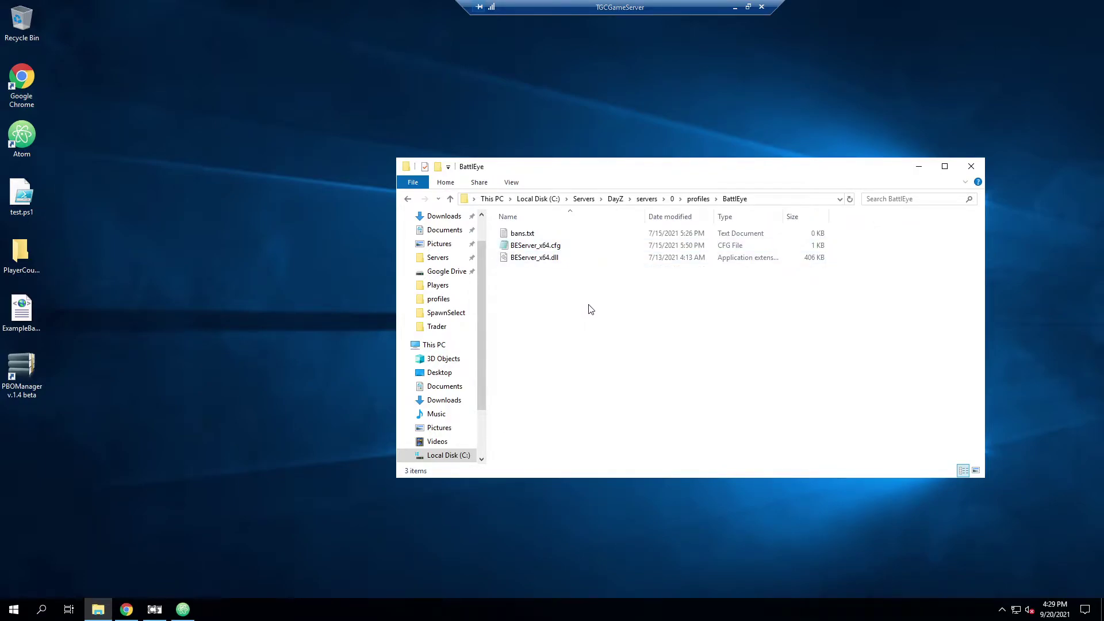
{"action": "left_click", "coordinate": [514, 262]}
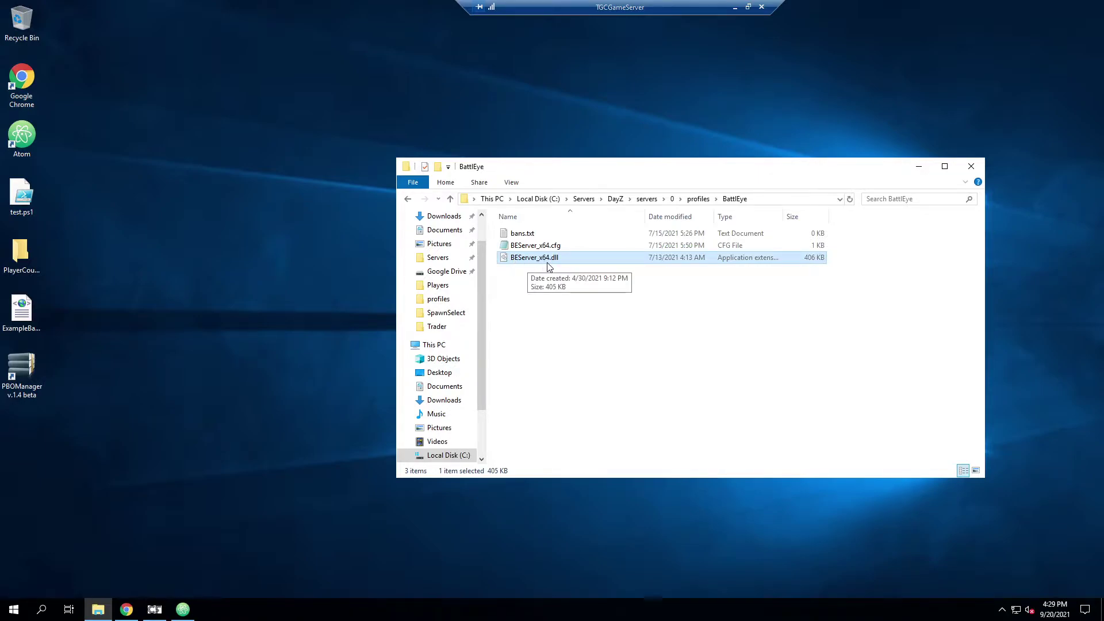
{"action": "left_click", "coordinate": [583, 249]}
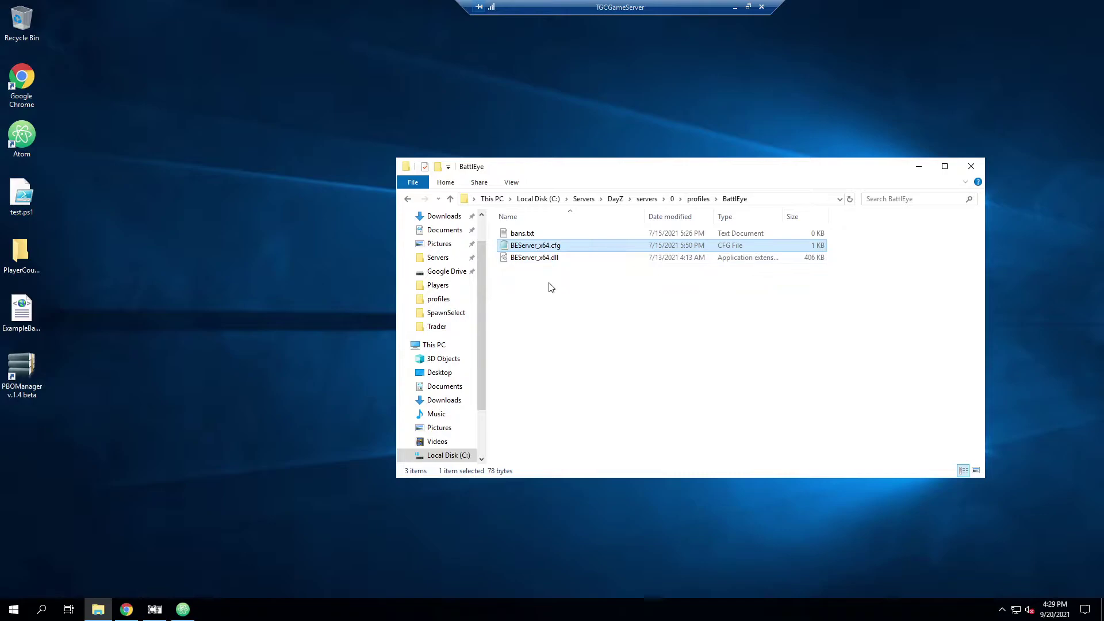
{"action": "left_click", "coordinate": [562, 250]}
{"action": "left_click", "coordinate": [564, 247]}
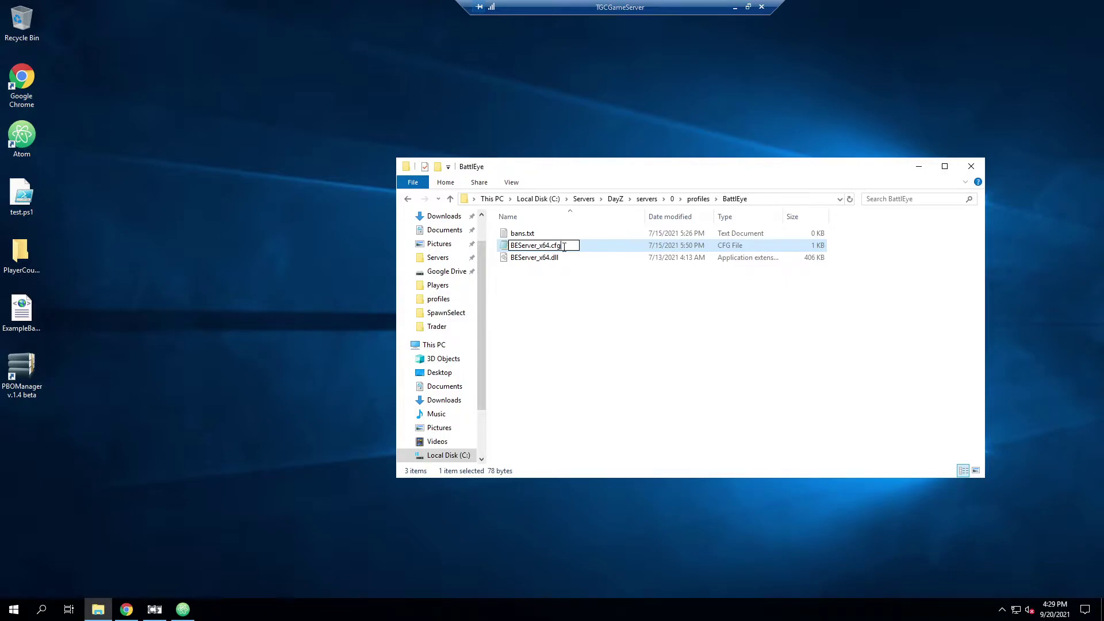
{"action": "type", "text": ".old"}
{"action": "key", "text": "Return"}
{"action": "key", "text": "Escape"}
Step: Create a new text document named BEServer_x64.cfg, accepting the extension change
{"action": "left_click", "coordinate": [610, 348]}
{"action": "right_click", "coordinate": [561, 295]}
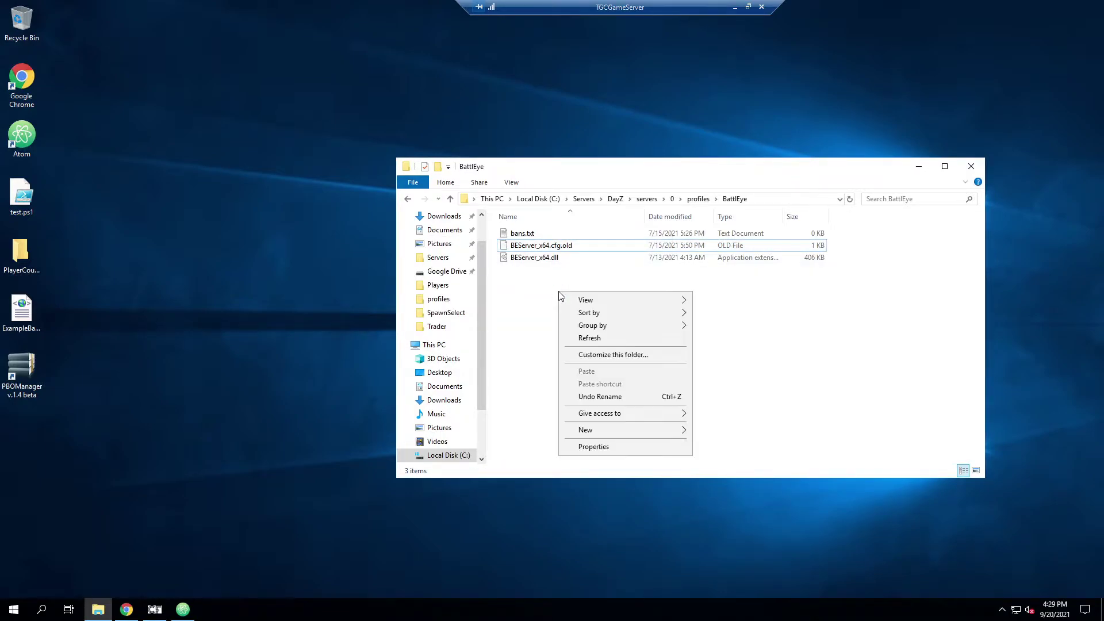
{"action": "mouse_move", "coordinate": [638, 431]}
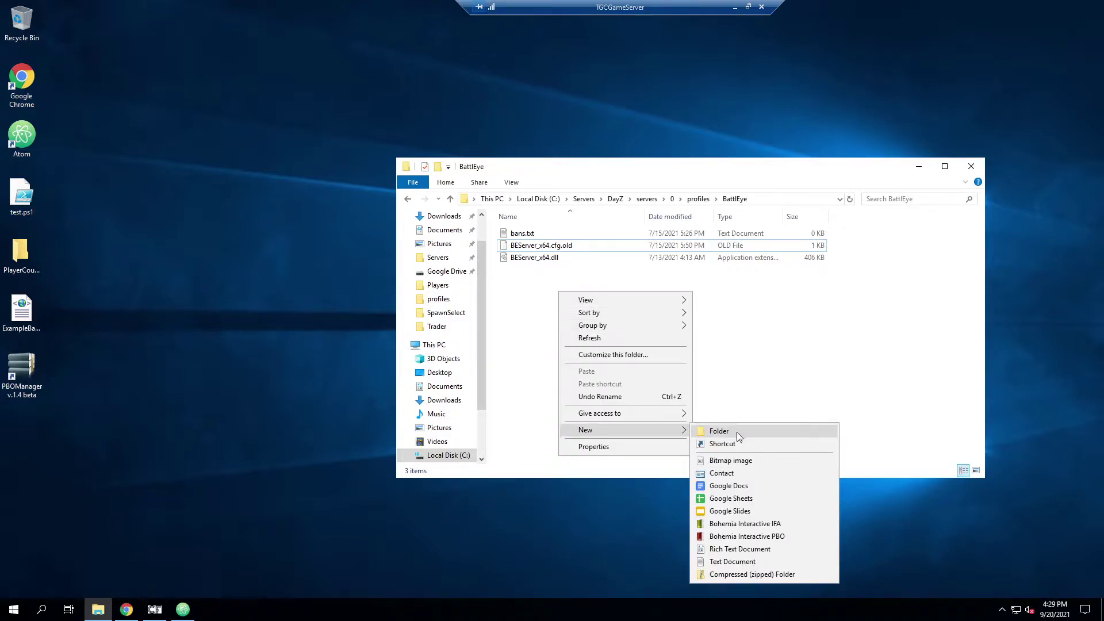
{"action": "left_click", "coordinate": [726, 561]}
{"action": "type", "text": "BEServer"}
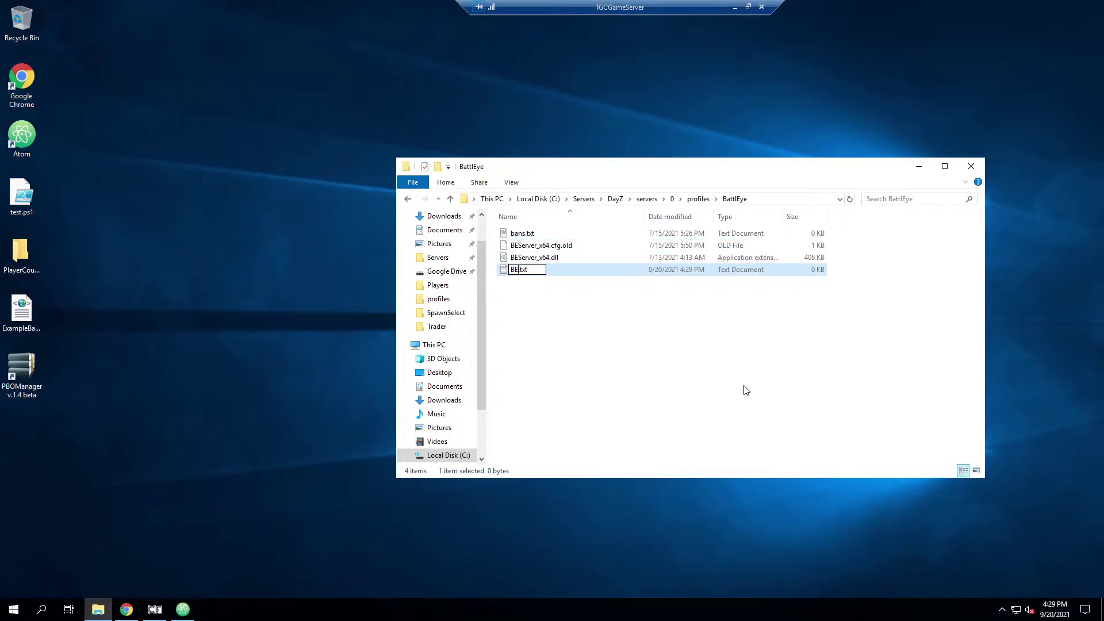
{"action": "type", "text": "_x64"}
{"action": "key", "text": "shift+End"}
{"action": "type", "text": "cfg"}
{"action": "key", "text": "Return"}
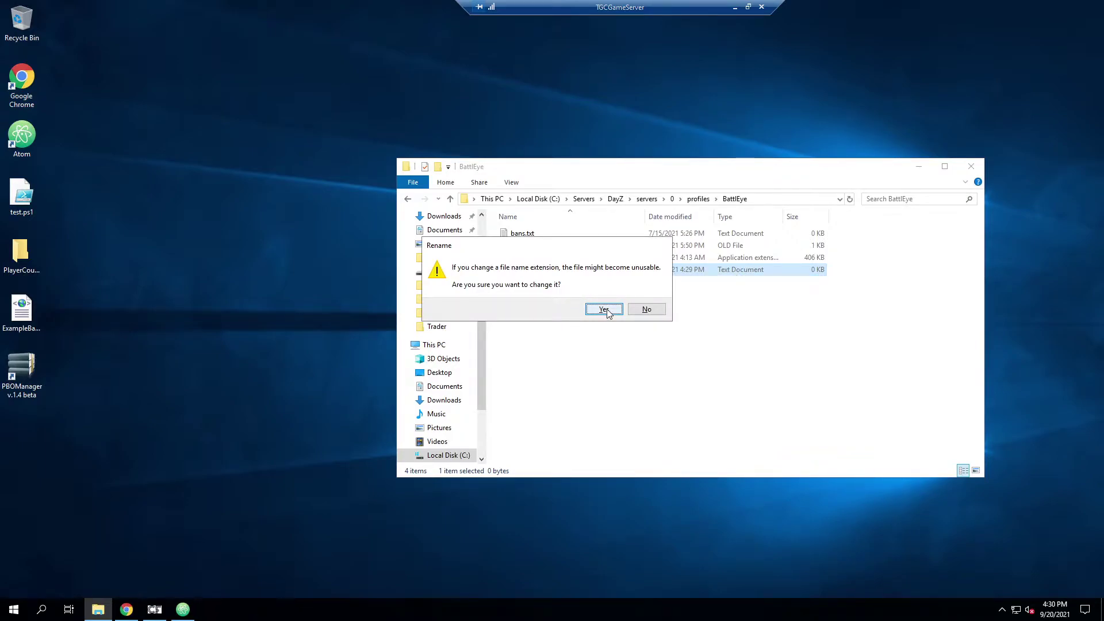
{"action": "left_click", "coordinate": [604, 310]}
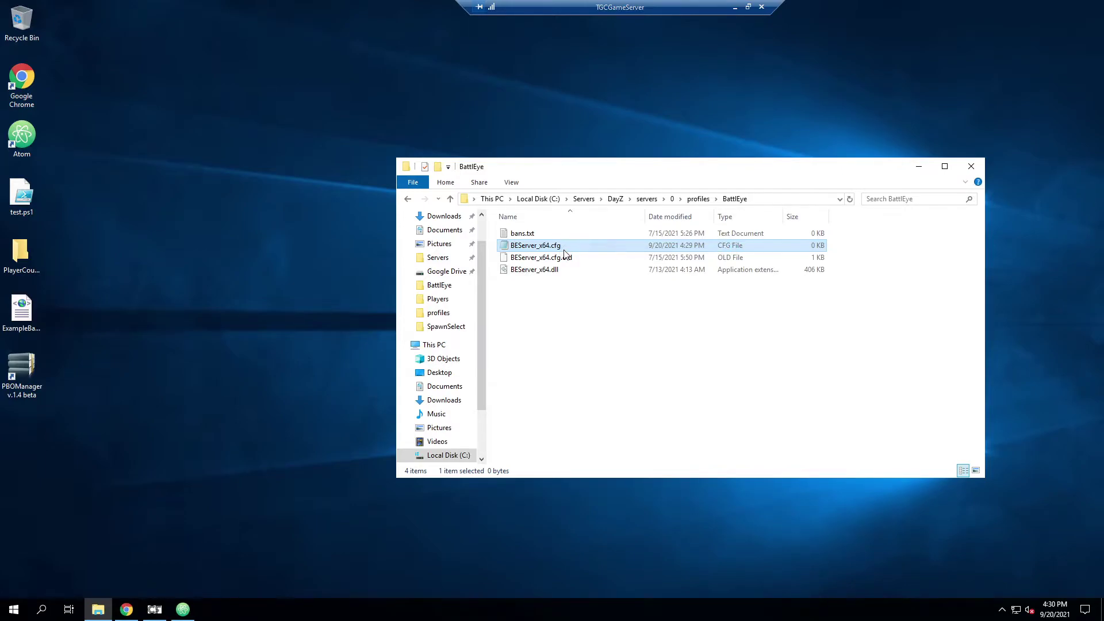
Step: Toggle File name extensions off and back on, then clear the selection
{"action": "left_click", "coordinate": [512, 182]}
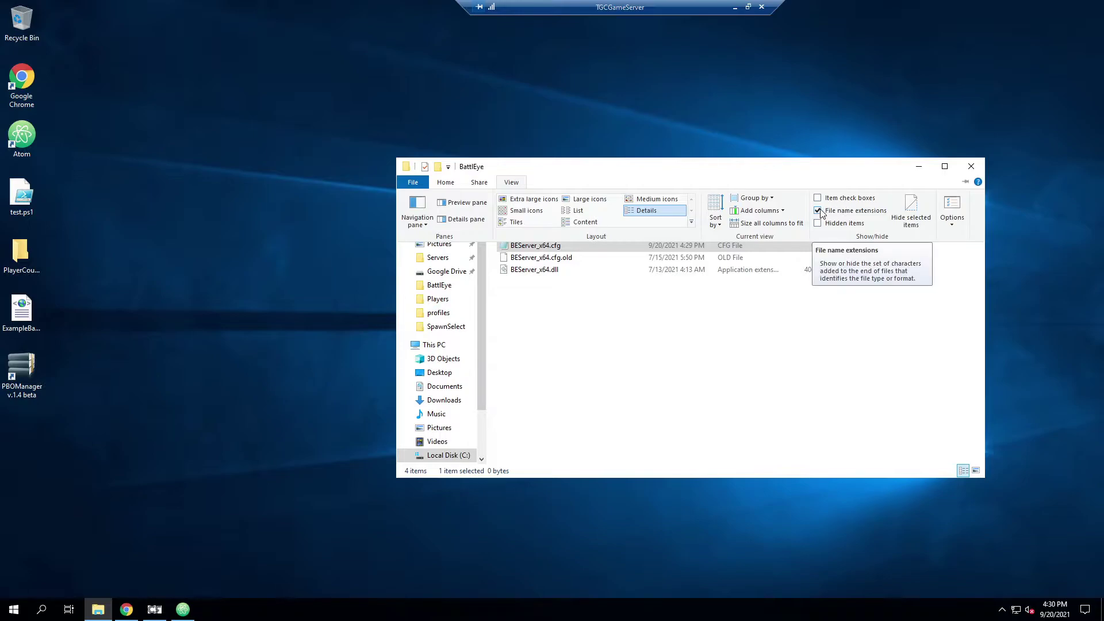
{"action": "left_click", "coordinate": [817, 210]}
{"action": "left_click", "coordinate": [514, 182]}
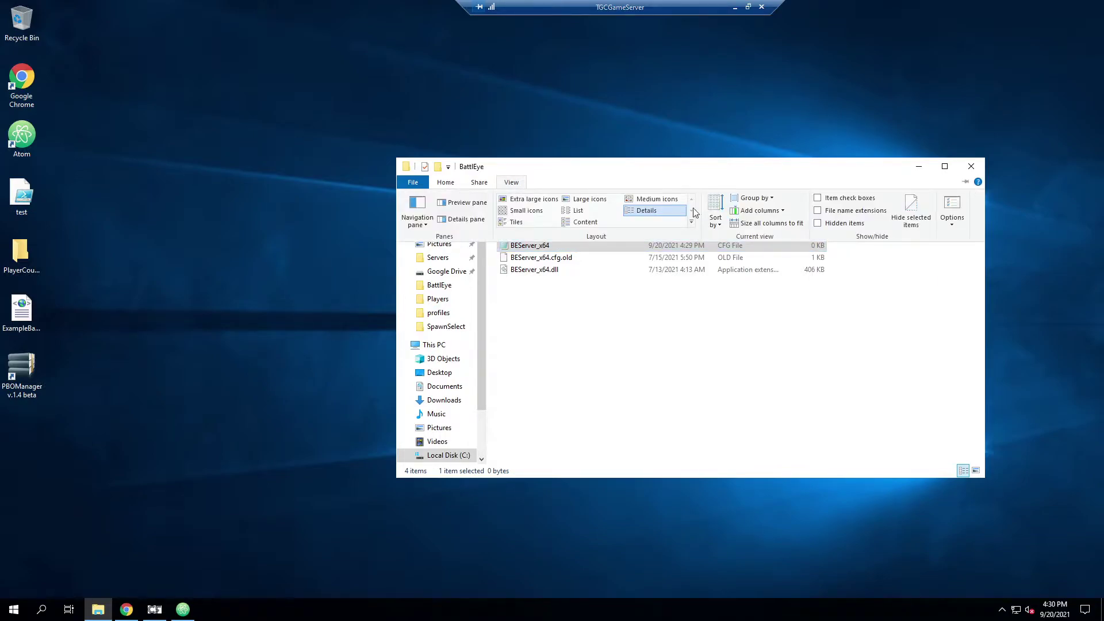
{"action": "left_click", "coordinate": [818, 210]}
{"action": "left_click", "coordinate": [558, 308]}
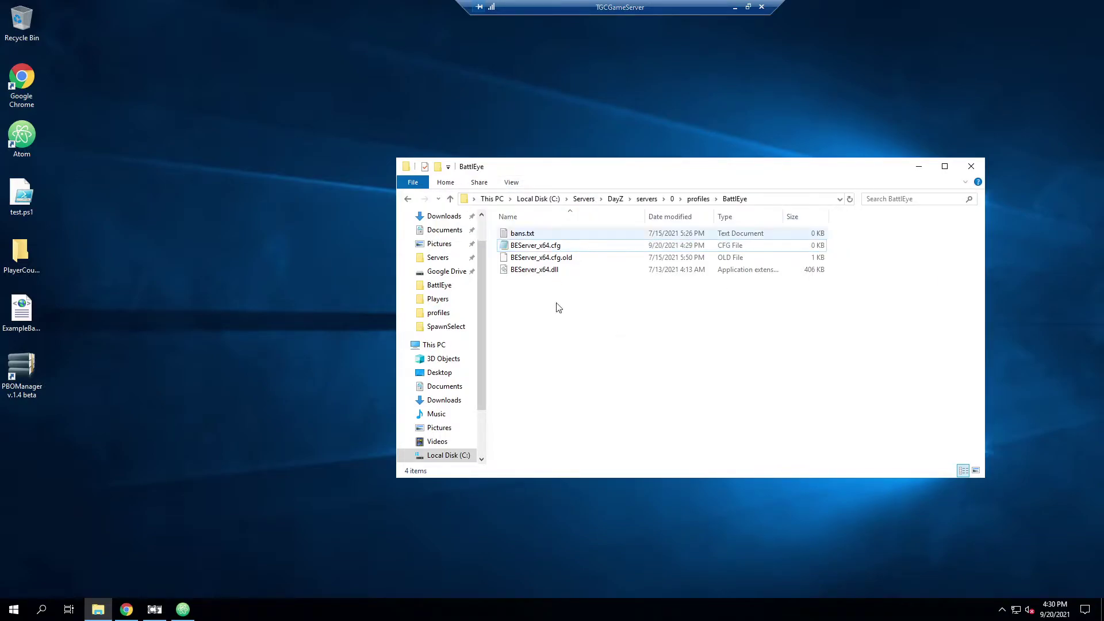
Step: Open the new BEServer_x64.cfg in Notepad and move it and the Explorer window apart
{"action": "double_click", "coordinate": [586, 248]}
{"action": "left_click_drag", "start_coordinate": [372, 193], "coordinate": [768, 183]}
{"action": "left_click_drag", "start_coordinate": [495, 163], "coordinate": [216, 53]}
Step: Open BEServer_x64.cfg.old in Notepad using Open with
{"action": "left_click", "coordinate": [271, 149]}
{"action": "right_click", "coordinate": [271, 149]}
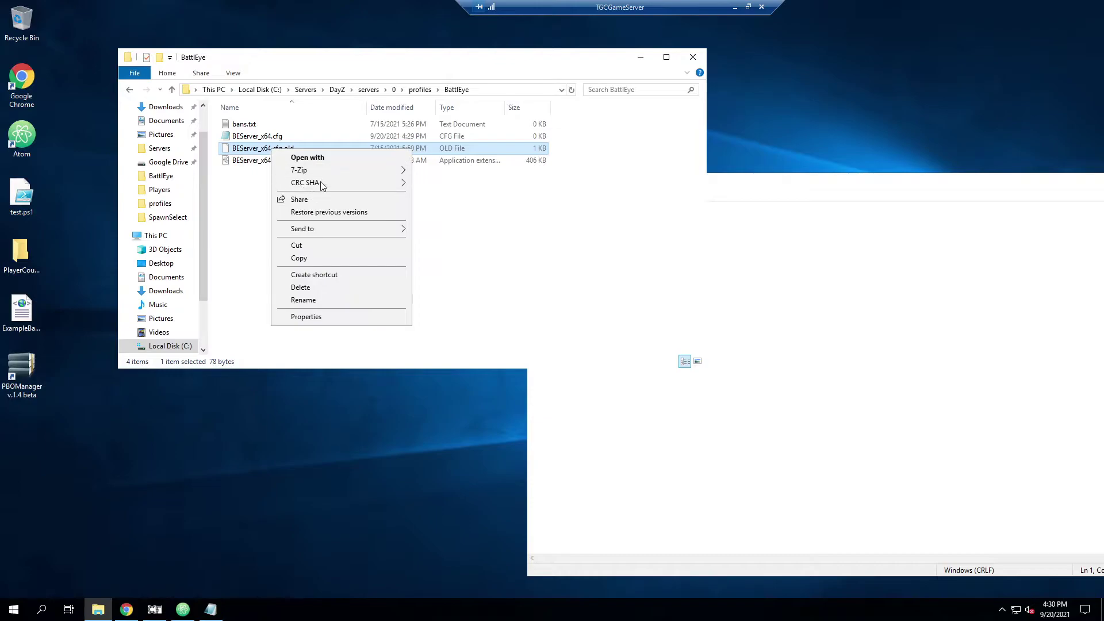
{"action": "left_click", "coordinate": [339, 159]}
{"action": "left_click", "coordinate": [518, 219]}
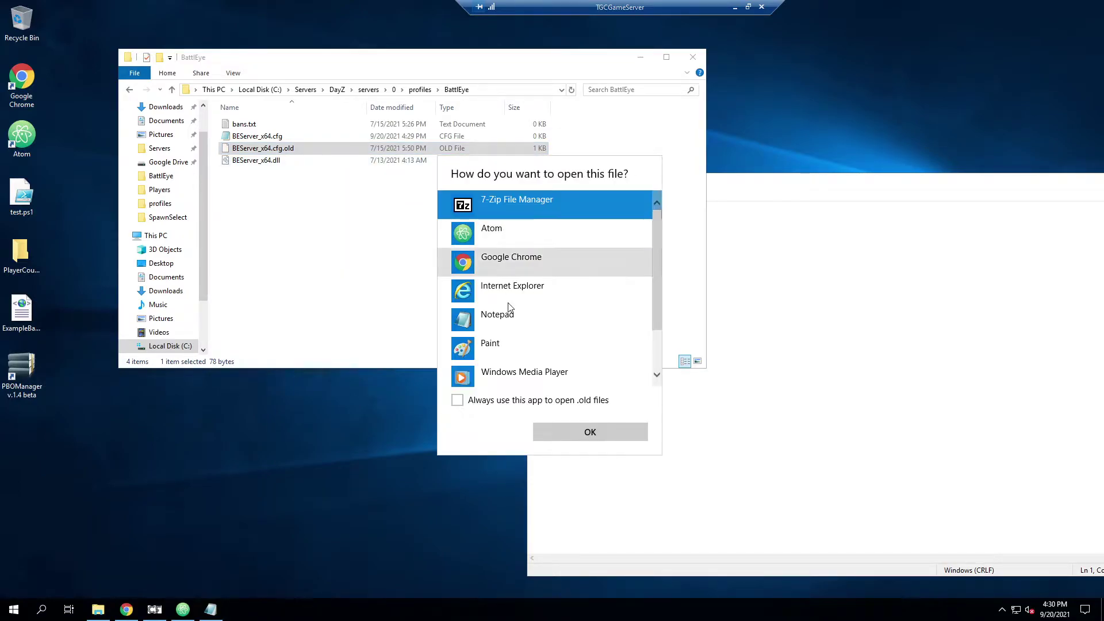
{"action": "left_click", "coordinate": [521, 302]}
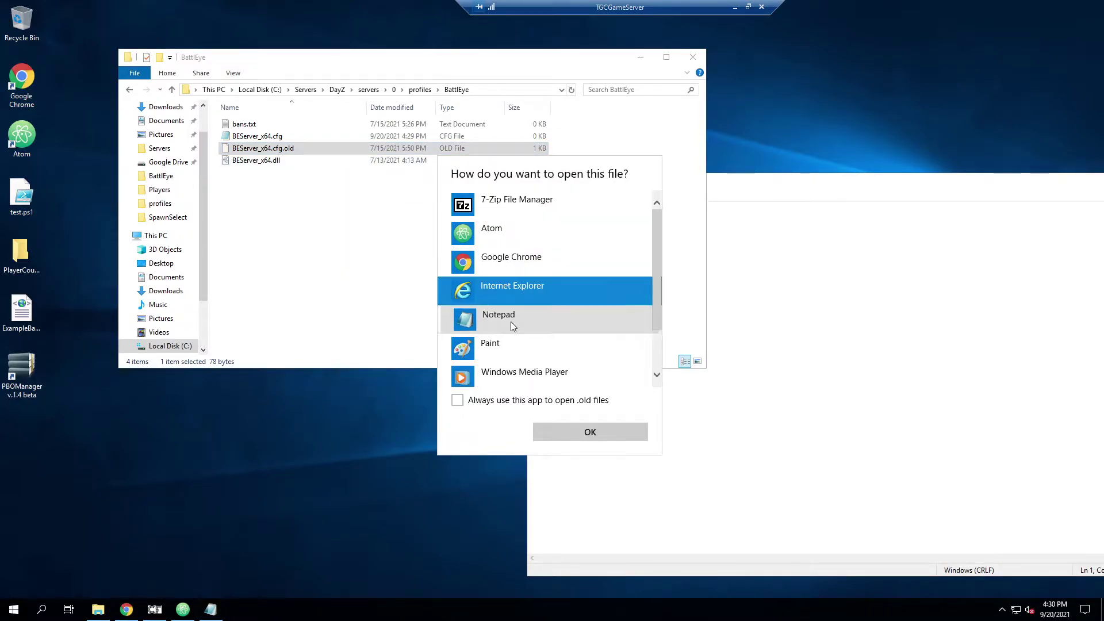
{"action": "left_click", "coordinate": [510, 322]}
{"action": "left_click", "coordinate": [575, 430]}
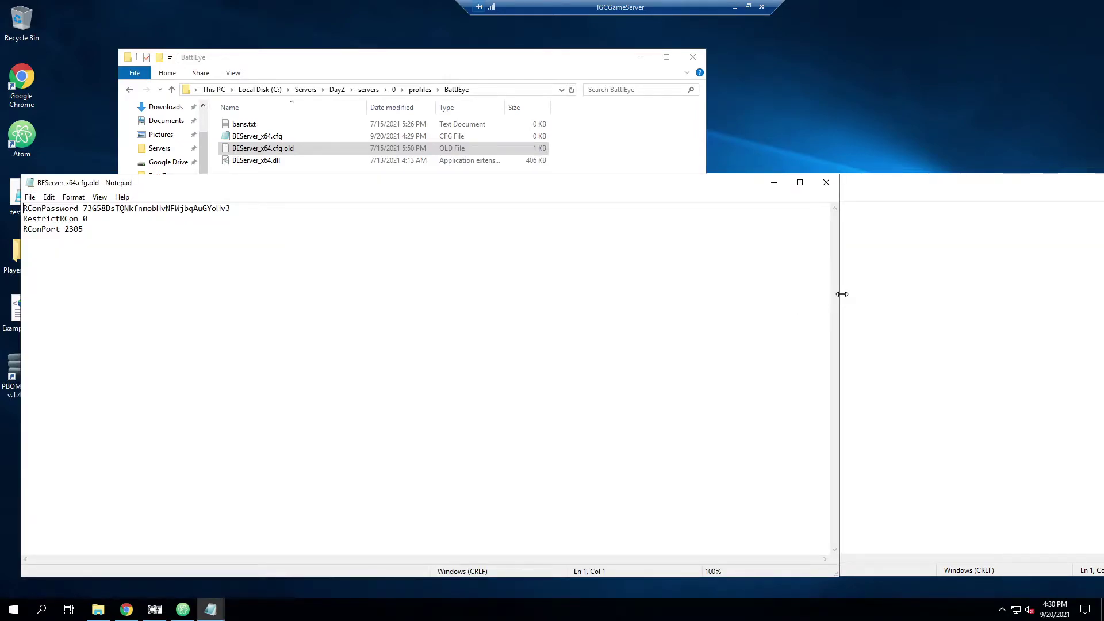
Step: Place the old and new config Notepad windows side by side
{"action": "left_click_drag", "start_coordinate": [840, 300], "coordinate": [395, 273]}
{"action": "left_click", "coordinate": [712, 394]}
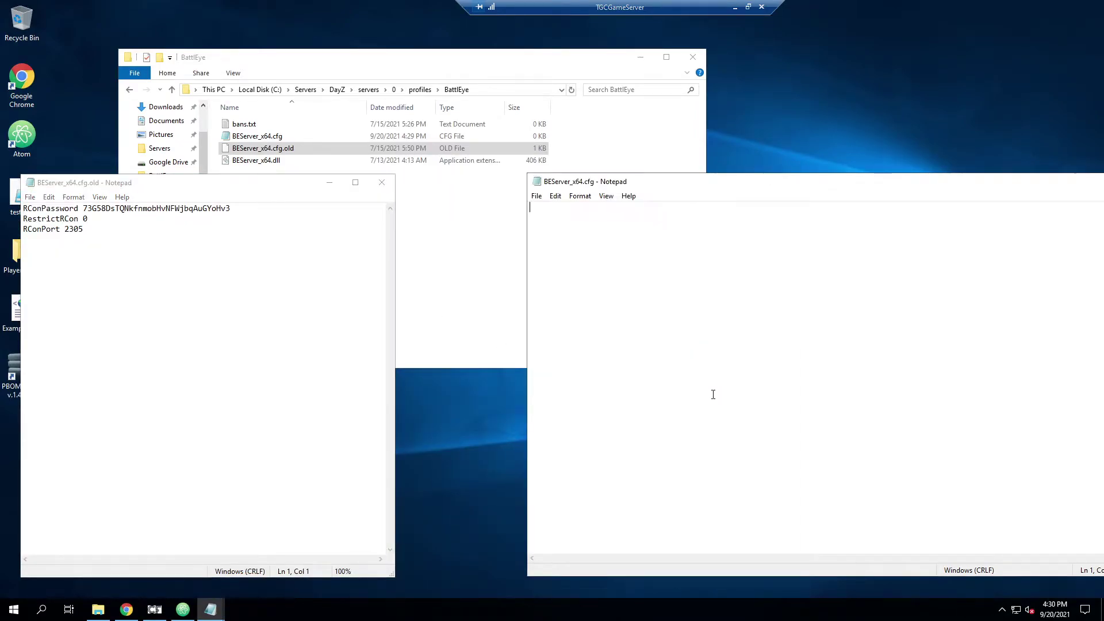
{"action": "left_click_drag", "start_coordinate": [646, 188], "coordinate": [544, 177]}
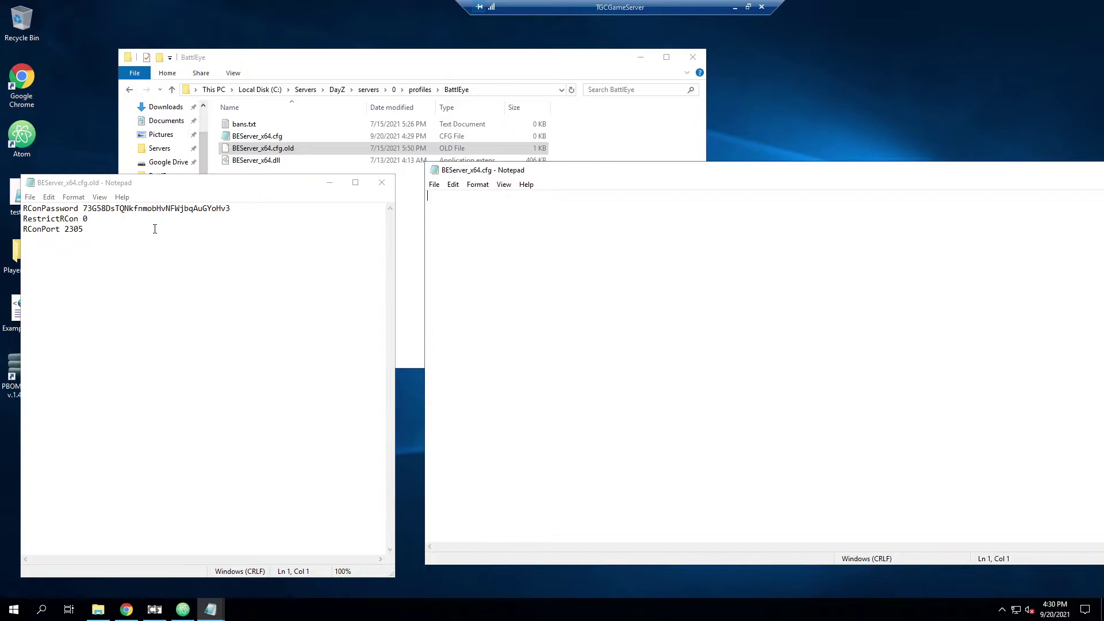
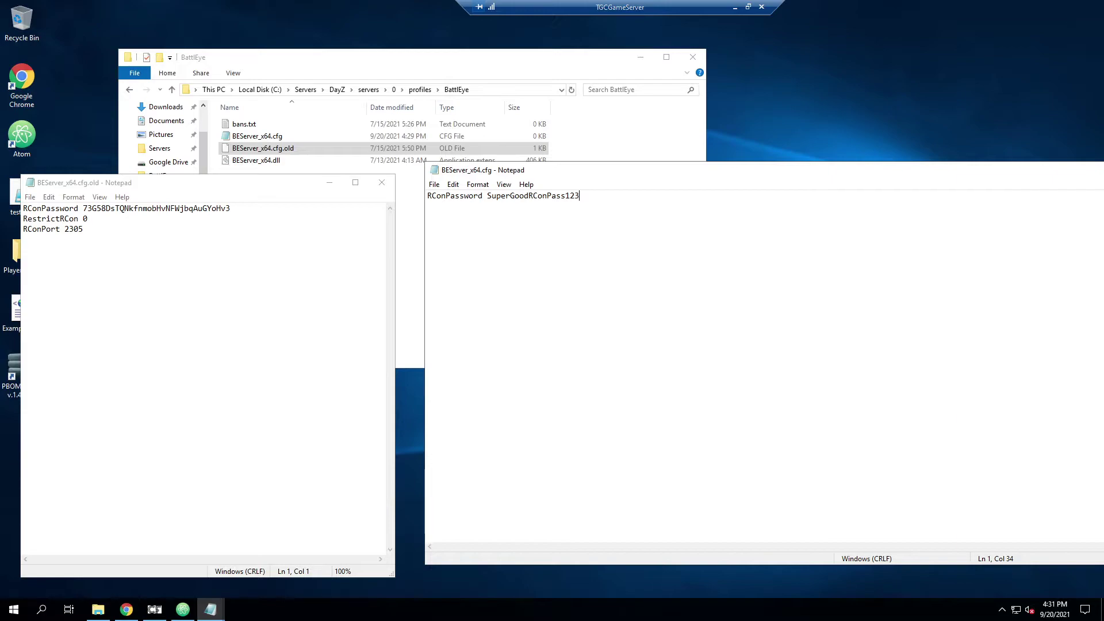
Step: Enter an RConPassword line with the RCon password, then RestrictRCon 0 and RConPort 2305
{"action": "key", "text": "Return"}
{"action": "key", "text": "shift+Left"}
Step: Save BEServer_x64.cfg and close its Notepad window
{"action": "left_click", "coordinate": [434, 185]}
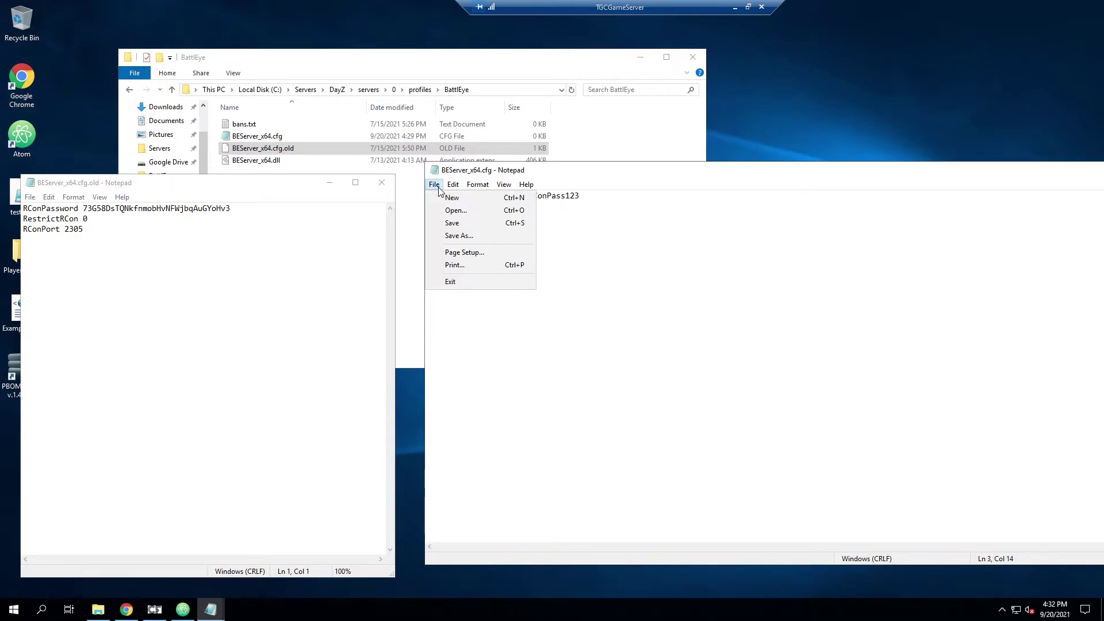
{"action": "left_click", "coordinate": [457, 224]}
{"action": "left_click_drag", "start_coordinate": [588, 175], "coordinate": [330, 140]}
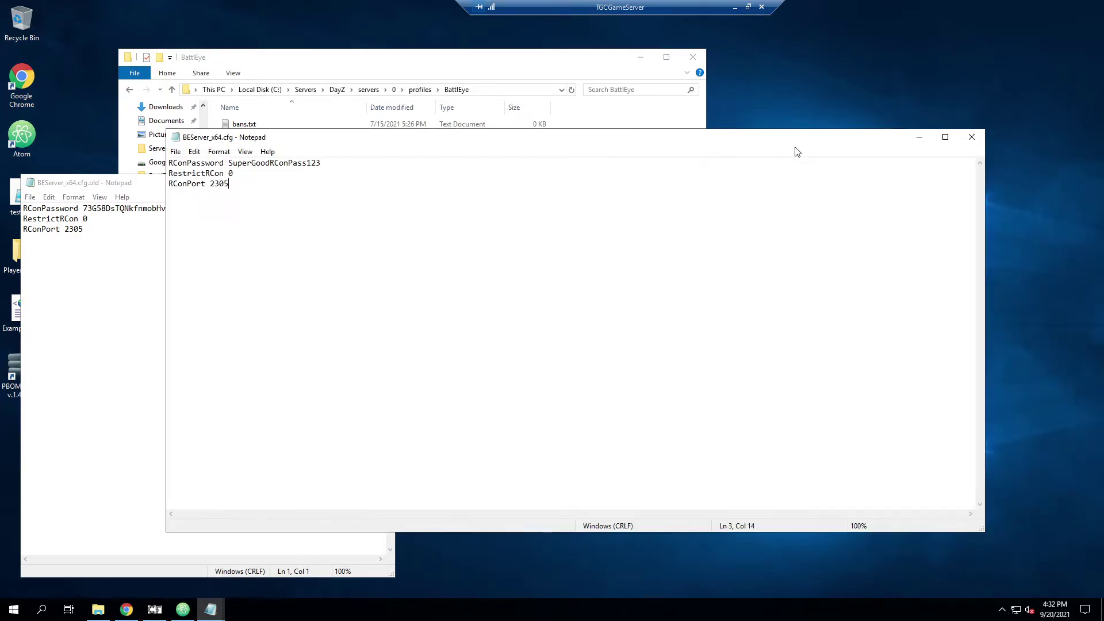
{"action": "left_click", "coordinate": [971, 136]}
Step: Start server #1 in OmegaManager, then minimize the browser
{"action": "left_click", "coordinate": [382, 182]}
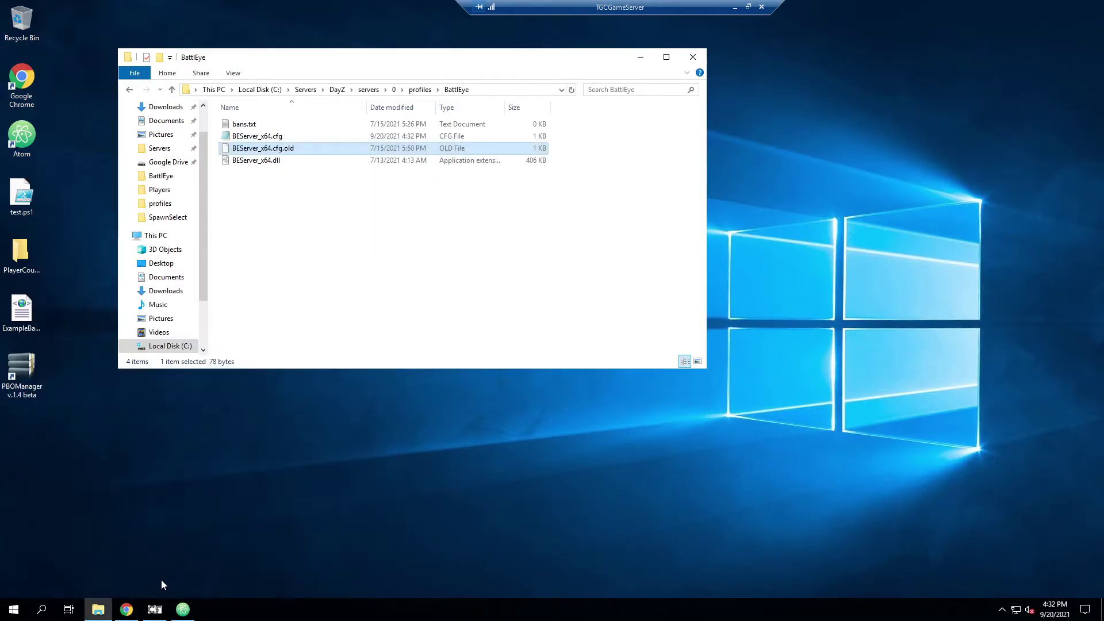
{"action": "left_click", "coordinate": [126, 610]}
{"action": "left_click", "coordinate": [878, 221]}
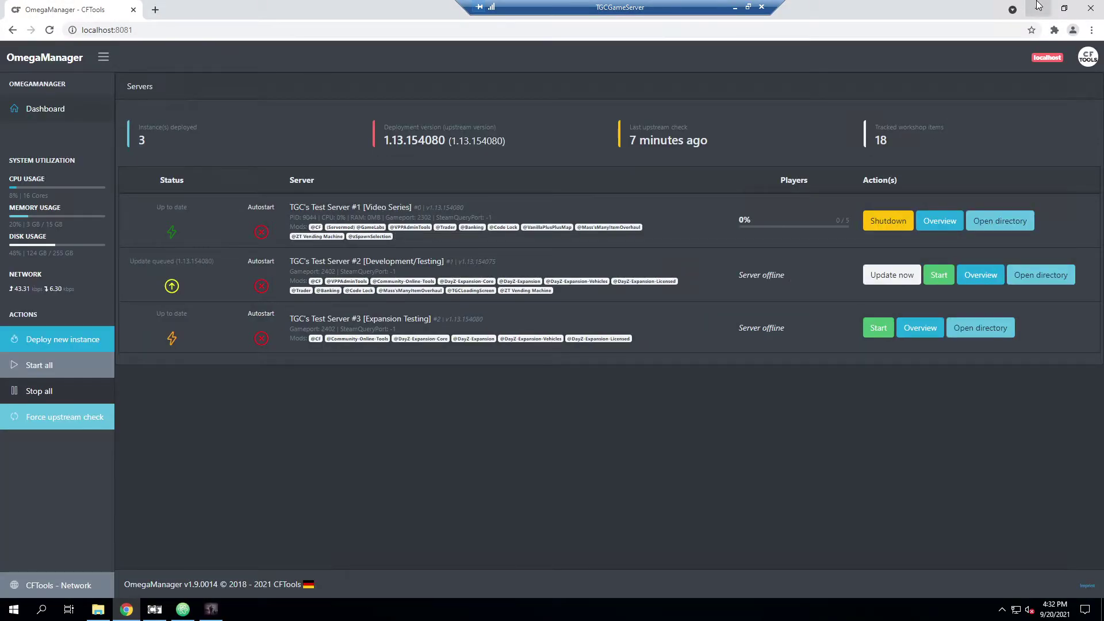
{"action": "left_click", "coordinate": [1038, 8]}
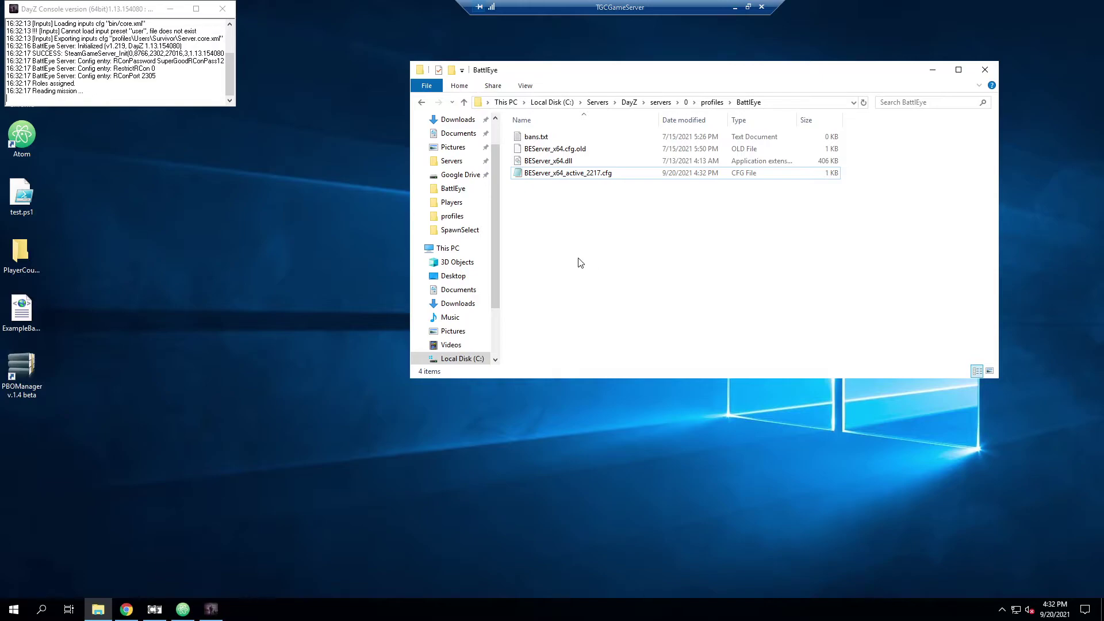
Step: Search 'firewall' in Start and run the Advanced Security console as administrator after a permissions error
{"action": "left_click", "coordinate": [2, 610]}
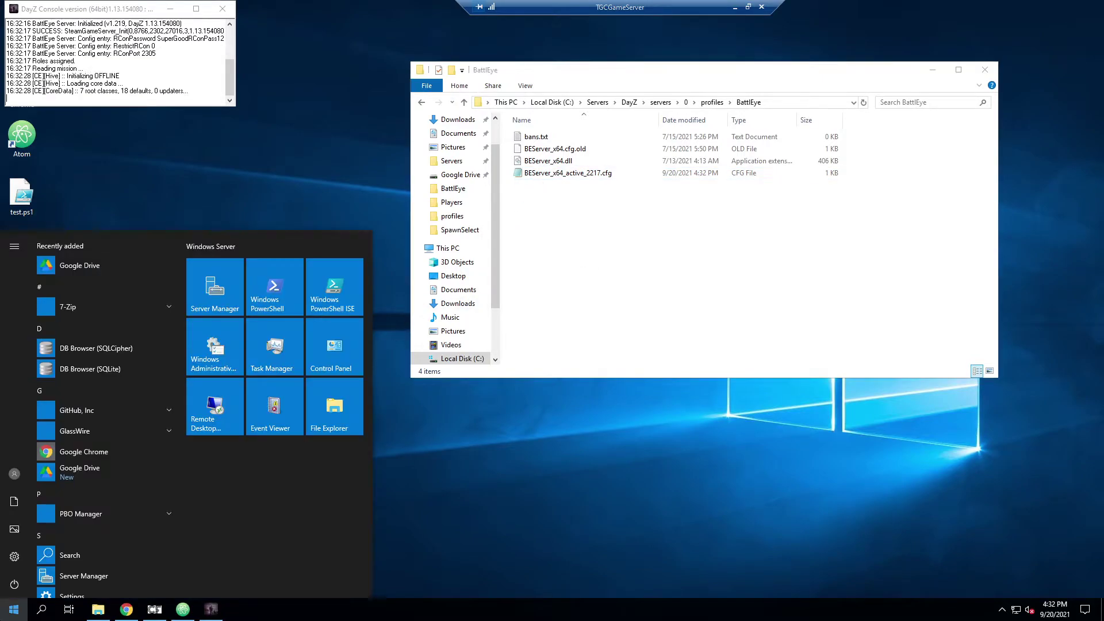
{"action": "type", "text": "firewall"}
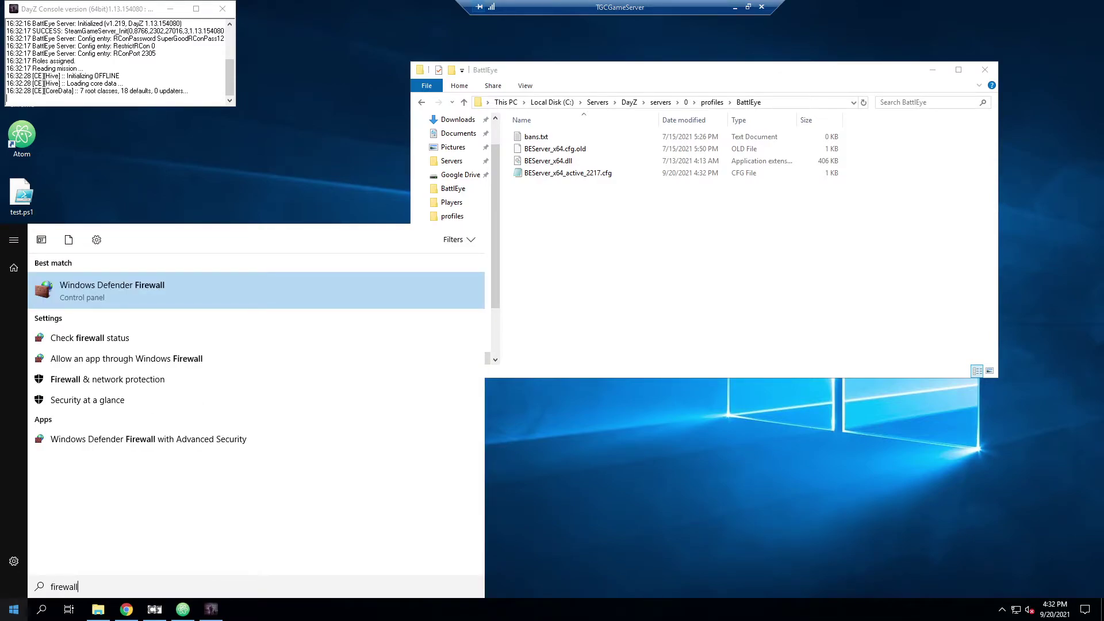
{"action": "key", "text": "Down"}
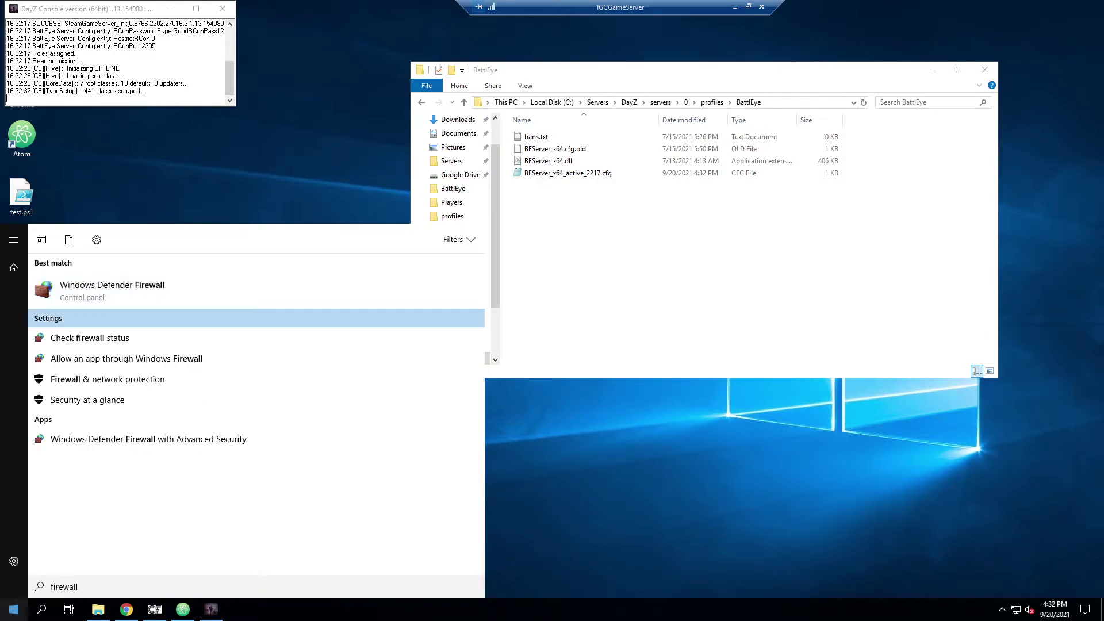
{"action": "key", "text": "Down"}
{"action": "key", "text": "Down"}
{"action": "key", "text": "Down"}
{"action": "key", "text": "Down"}
{"action": "key", "text": "Down"}
{"action": "key", "text": "Down"}
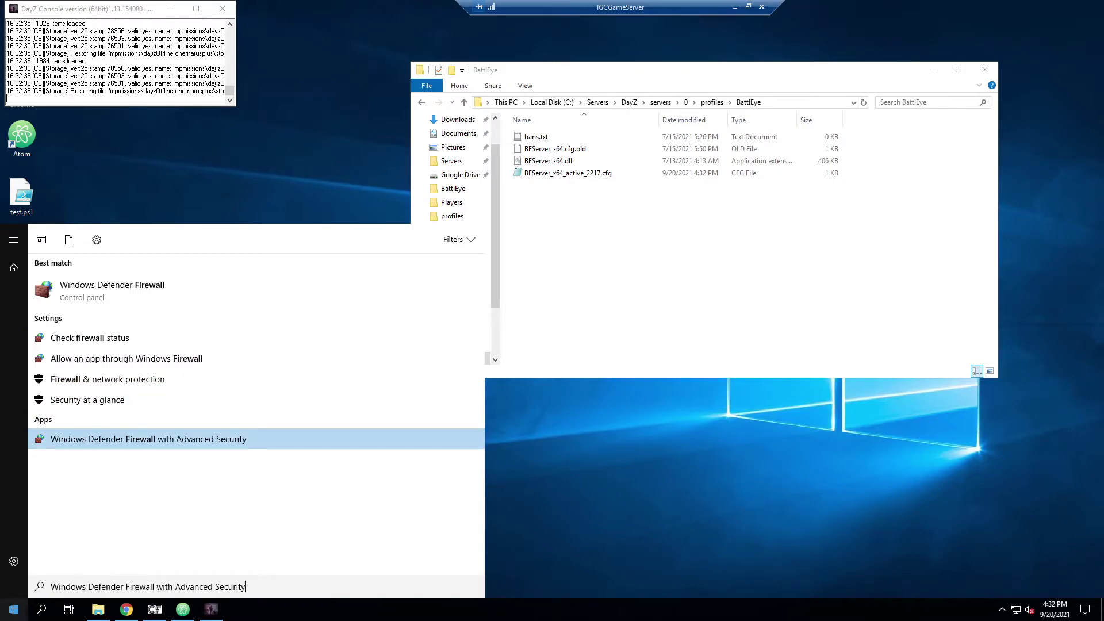
{"action": "key", "text": "Return"}
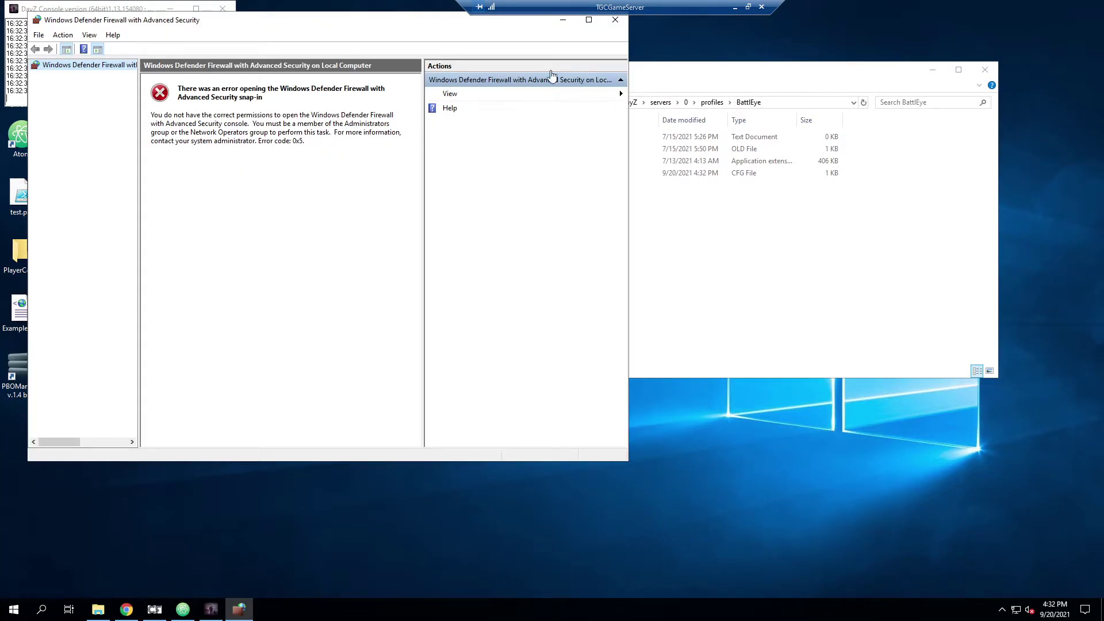
{"action": "left_click", "coordinate": [615, 20]}
{"action": "key", "text": "super"}
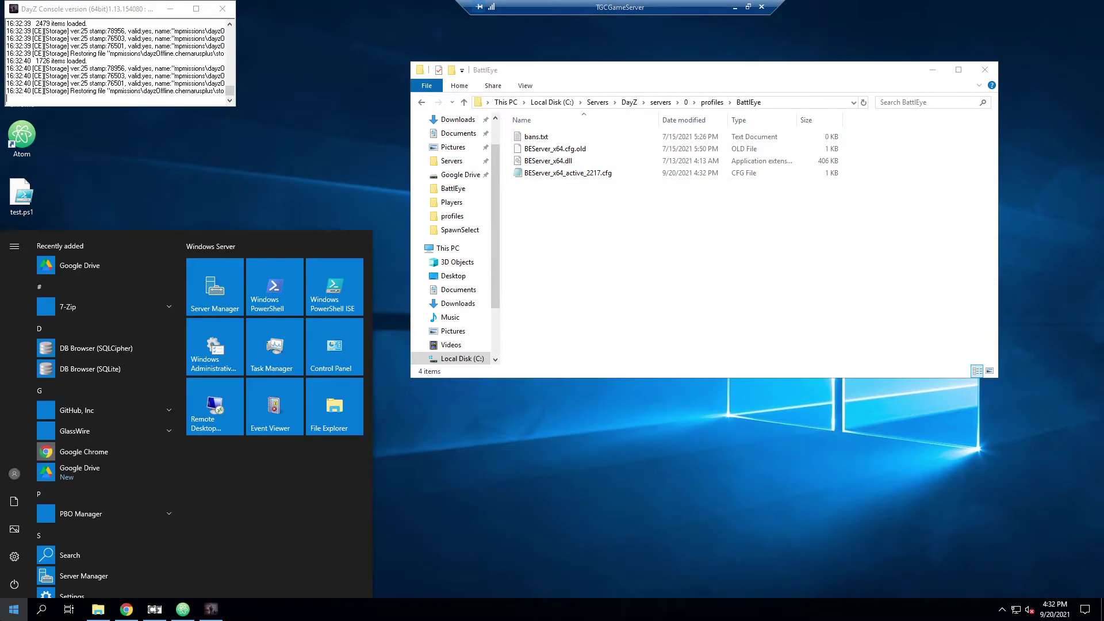
{"action": "type", "text": "firewal"}
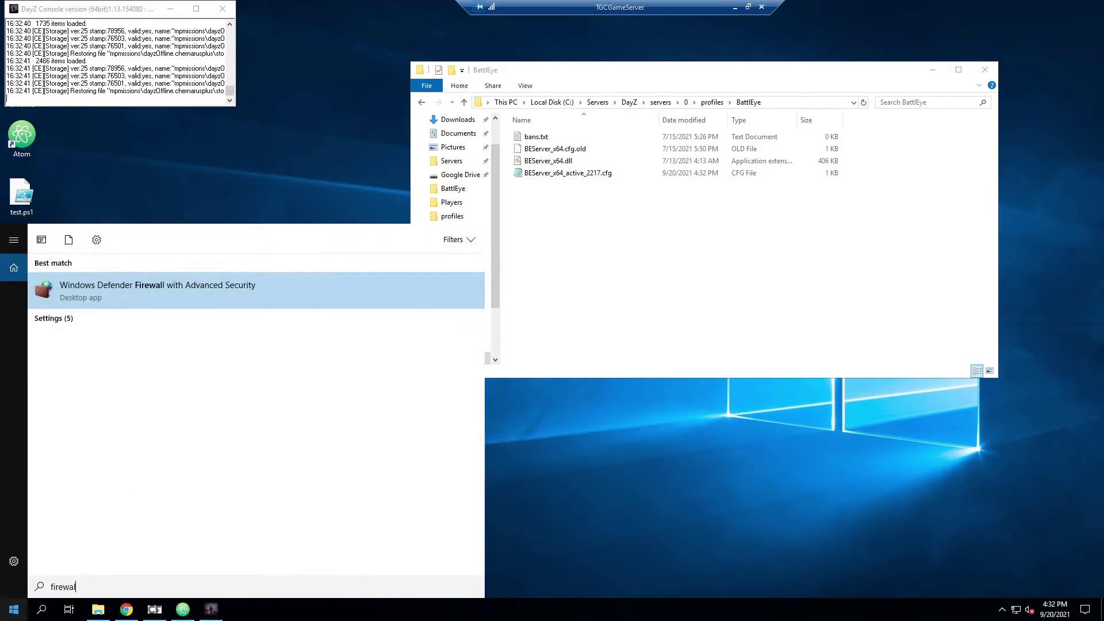
{"action": "right_click", "coordinate": [220, 277]}
{"action": "left_click", "coordinate": [243, 291]}
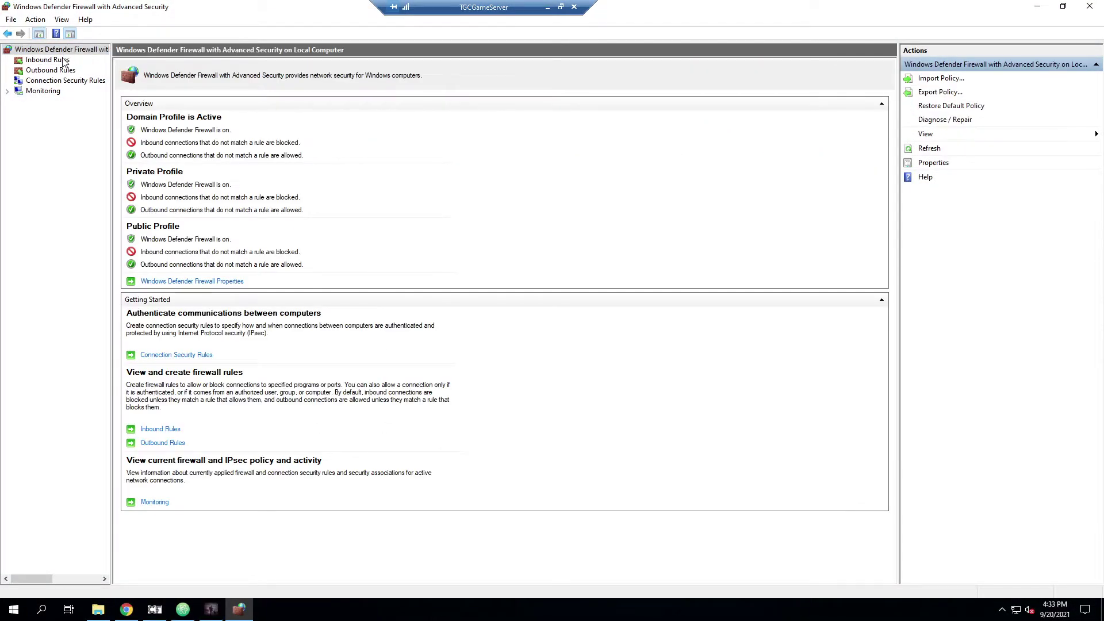
Step: Look through the Outbound Rules list, then return to the Inbound Rules list
{"action": "left_click", "coordinate": [63, 60]}
{"action": "left_click", "coordinate": [63, 70]}
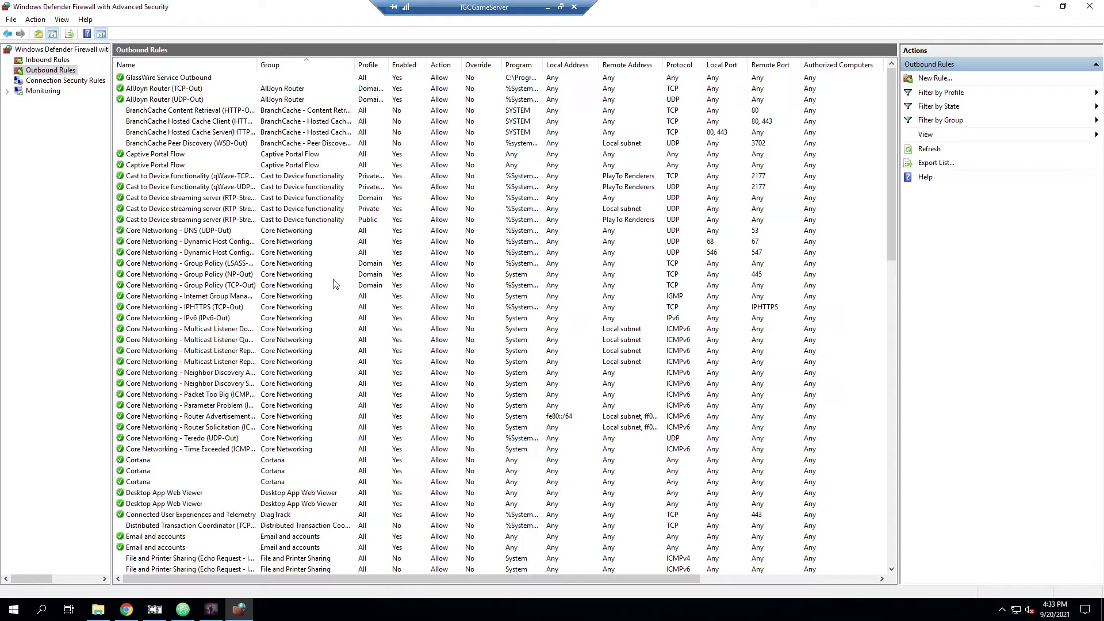
{"action": "scroll", "coordinate": [413, 346], "scroll_direction": "down", "scroll_amount": 7}
{"action": "scroll", "coordinate": [412, 345], "scroll_direction": "up", "scroll_amount": 7}
{"action": "scroll", "coordinate": [410, 344], "scroll_direction": "down", "scroll_amount": 9}
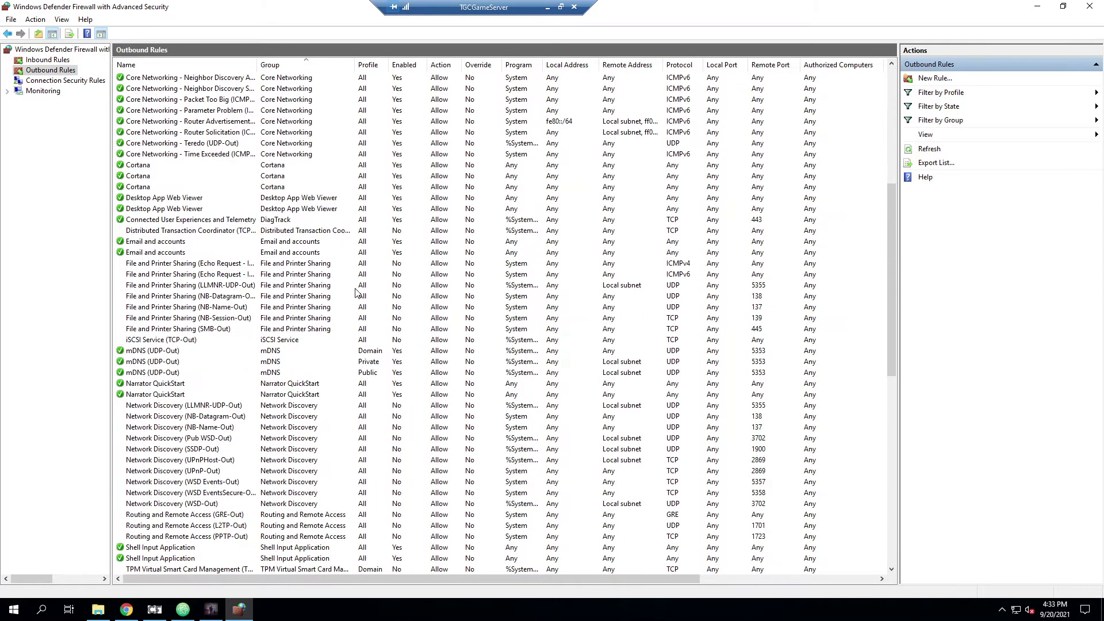
{"action": "left_click", "coordinate": [164, 198]}
{"action": "left_click", "coordinate": [61, 60]}
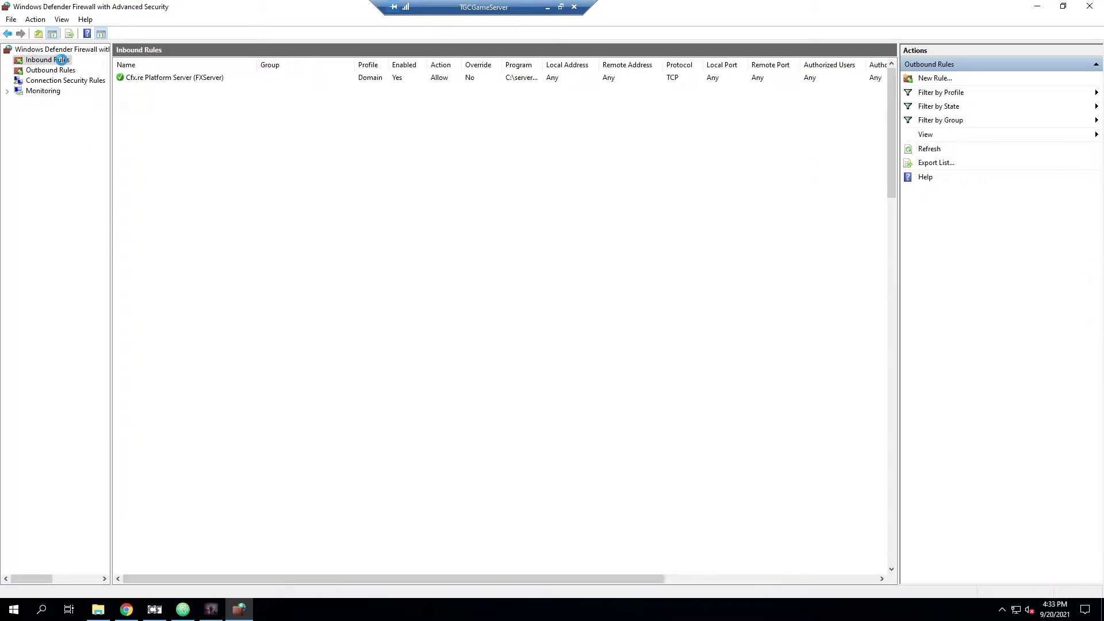
Step: Check the DayZServer [1] RCon Inbound rule's Protocols and Ports (UDP 2405), closing without changes
{"action": "left_click", "coordinate": [205, 220]}
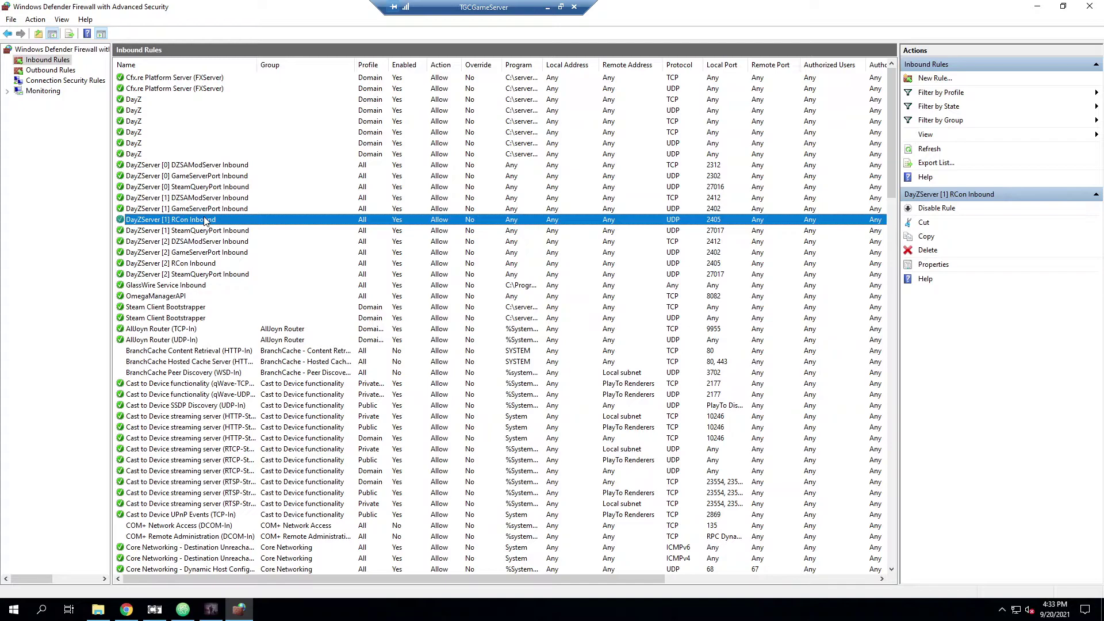
{"action": "double_click", "coordinate": [215, 220]}
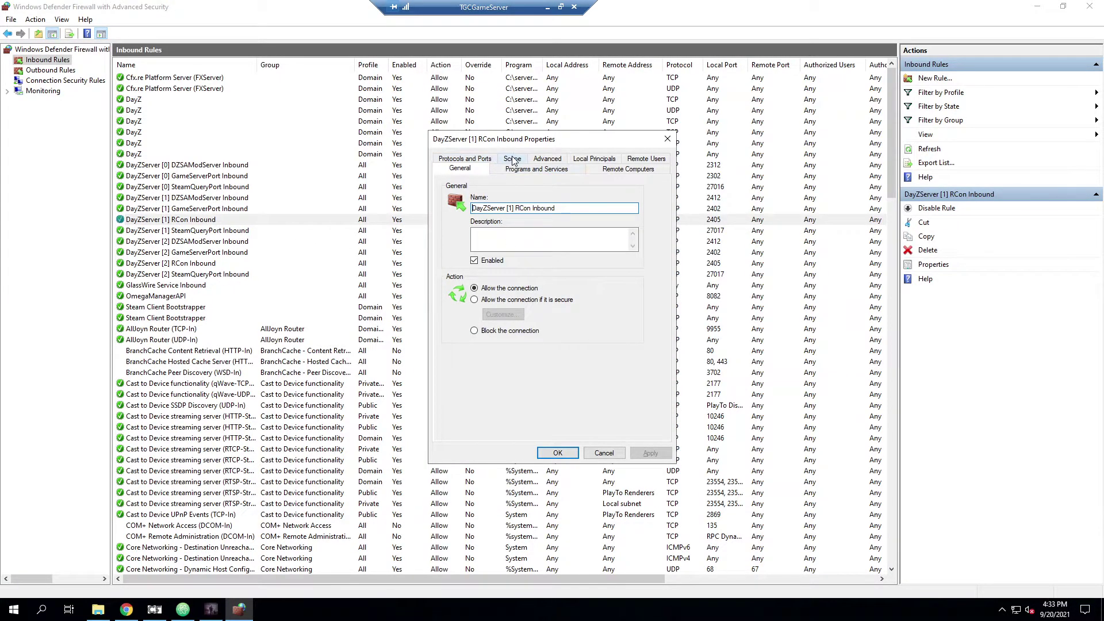
{"action": "left_click", "coordinate": [482, 160]}
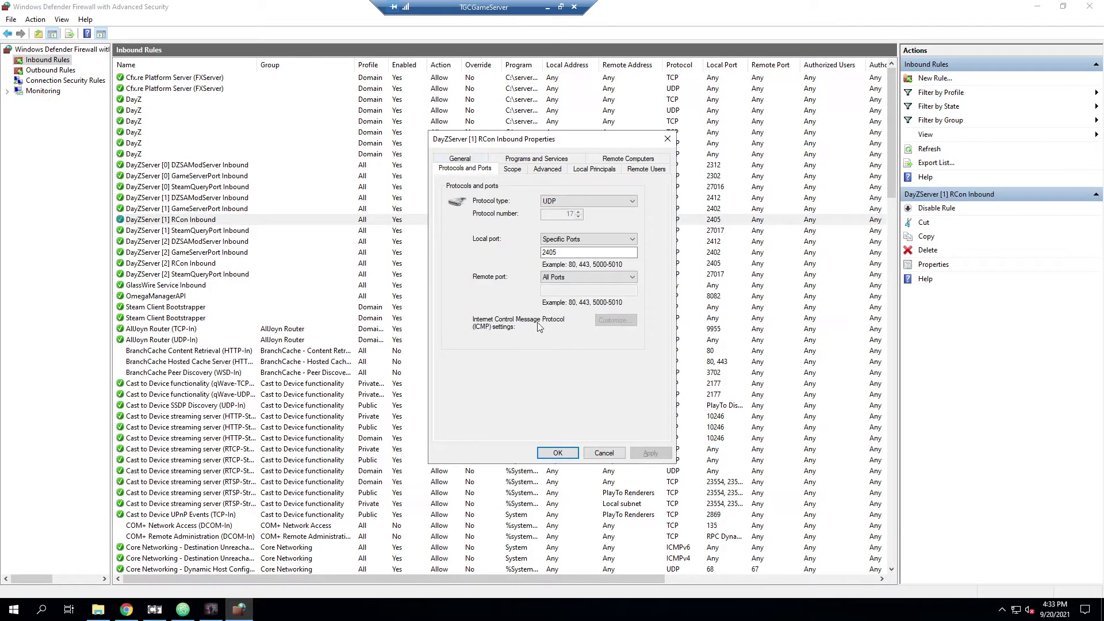
{"action": "left_click", "coordinate": [603, 454]}
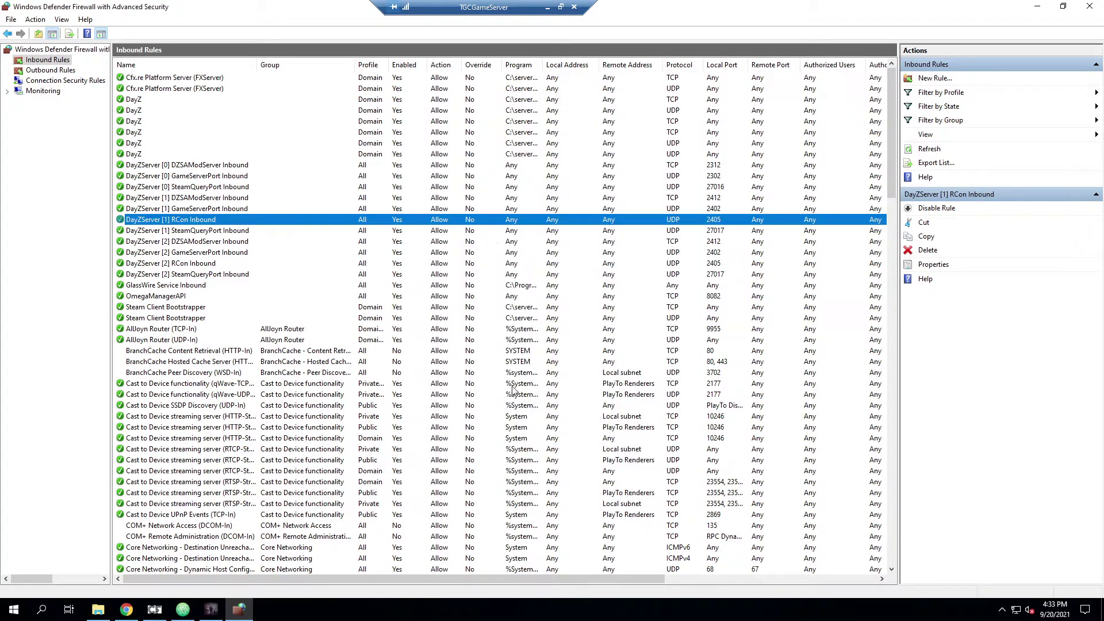
Step: Start a new inbound Port rule for UDP with specific local ports
{"action": "left_click", "coordinate": [933, 81]}
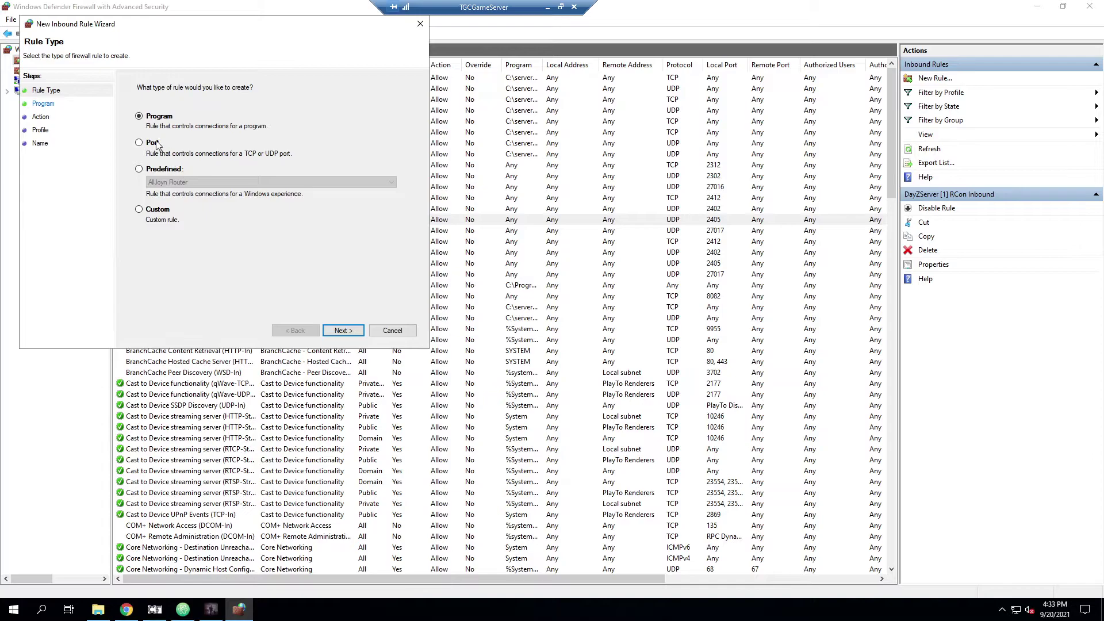
{"action": "left_click", "coordinate": [153, 143]}
{"action": "left_click", "coordinate": [344, 330]}
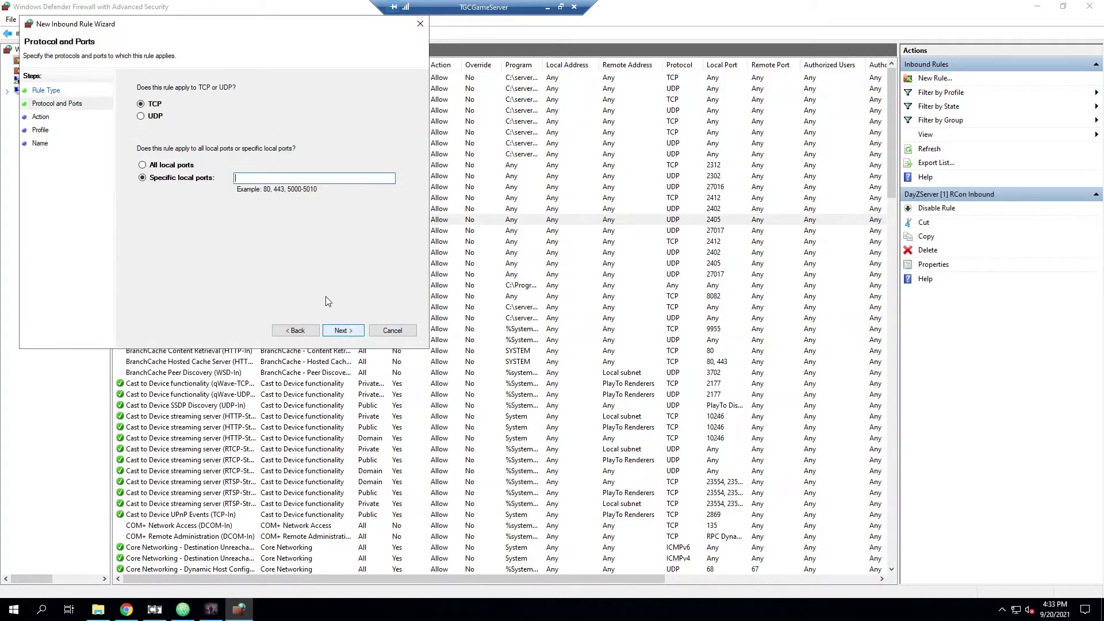
{"action": "left_click", "coordinate": [153, 117]}
{"action": "left_click", "coordinate": [286, 180]}
{"action": "left_click", "coordinate": [352, 331]}
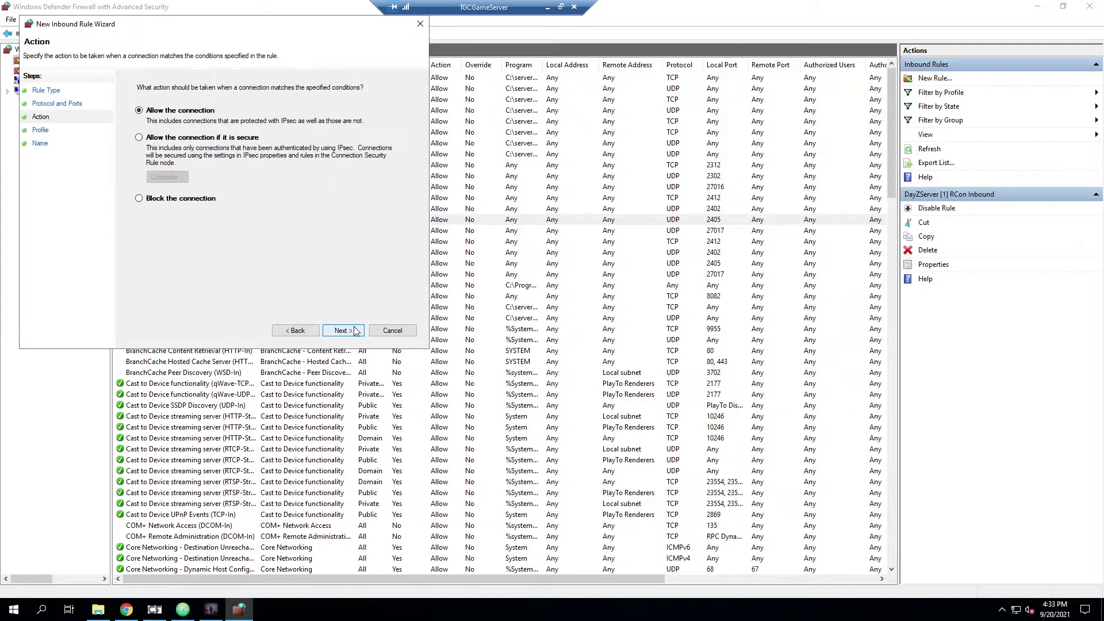
Step: Allow the connection on all profiles and finish it as 'Allow DayZ RCon Port 2305'
{"action": "left_click", "coordinate": [350, 332]}
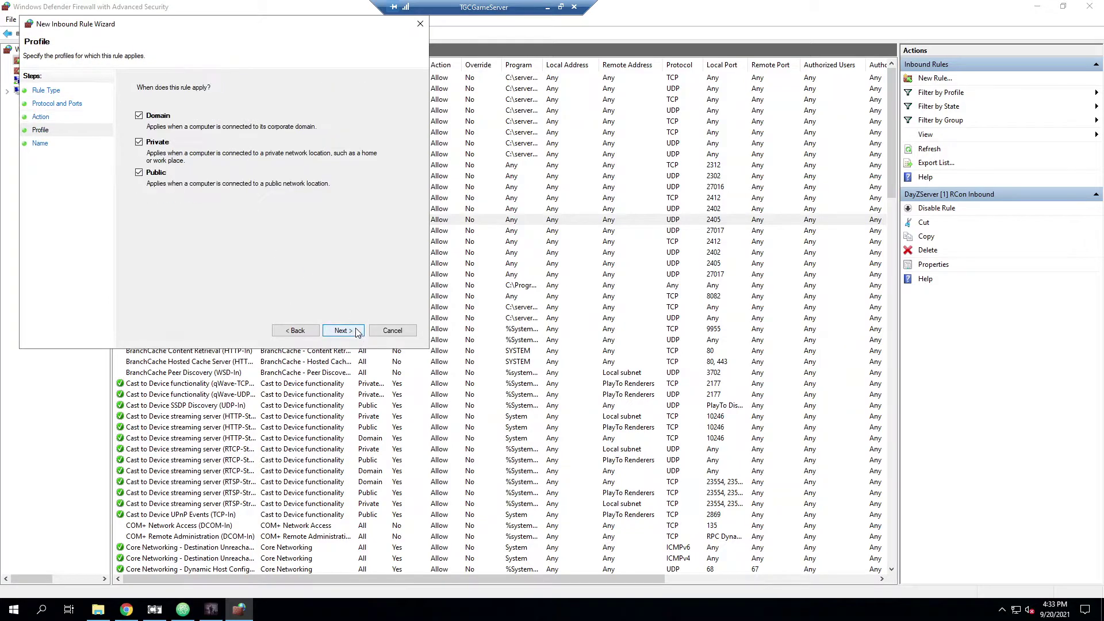
{"action": "left_click", "coordinate": [340, 331]}
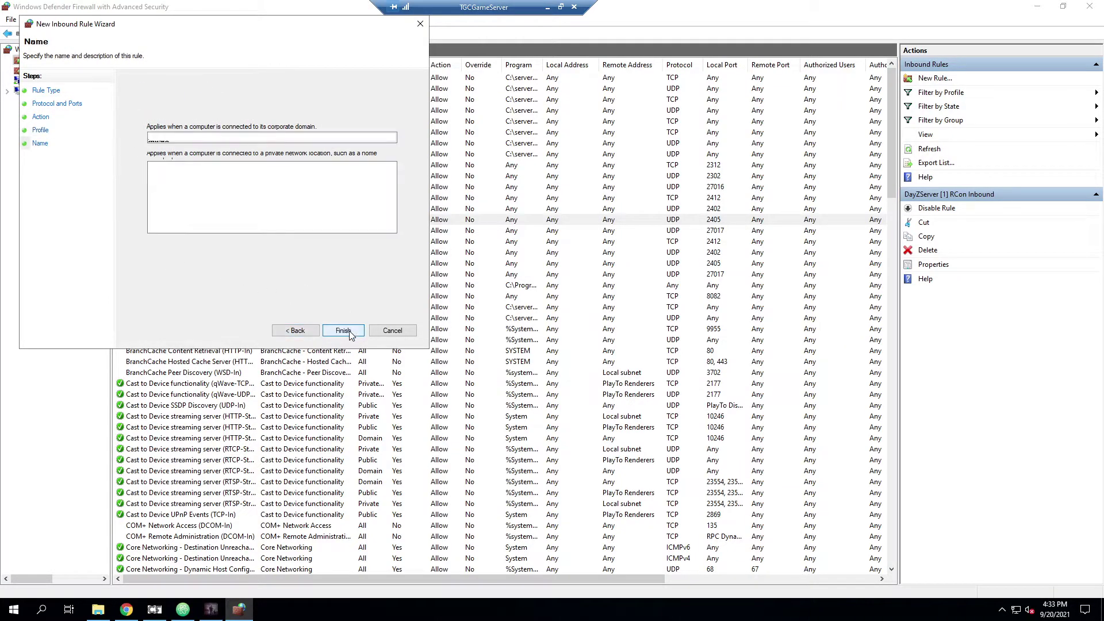
{"action": "type", "text": "Allow DayZ RCon Port 2305"}
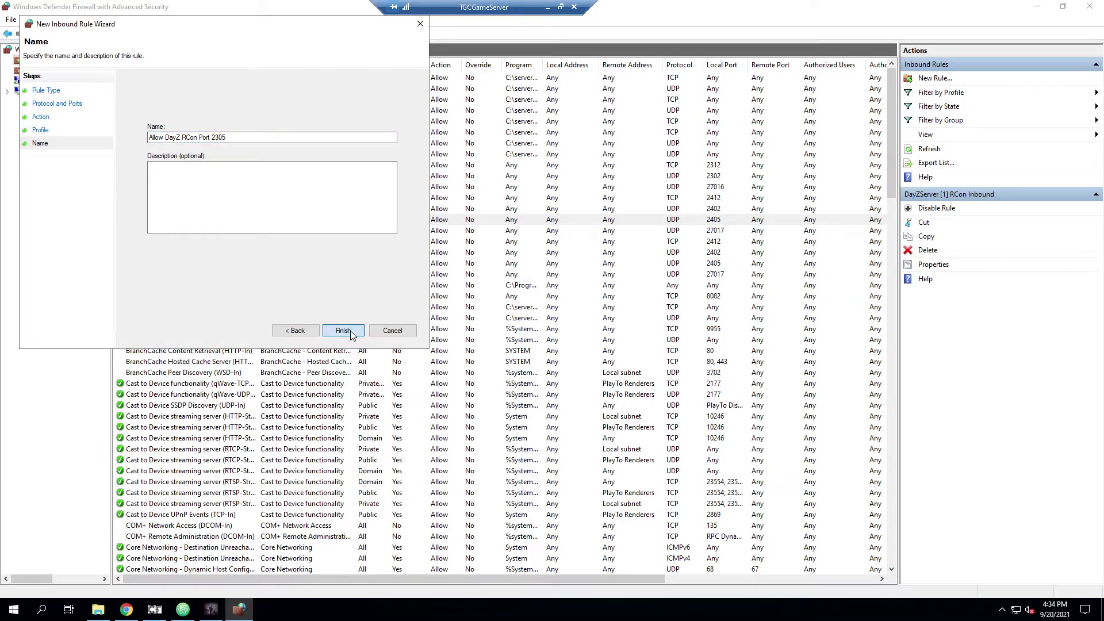
{"action": "left_click", "coordinate": [345, 330]}
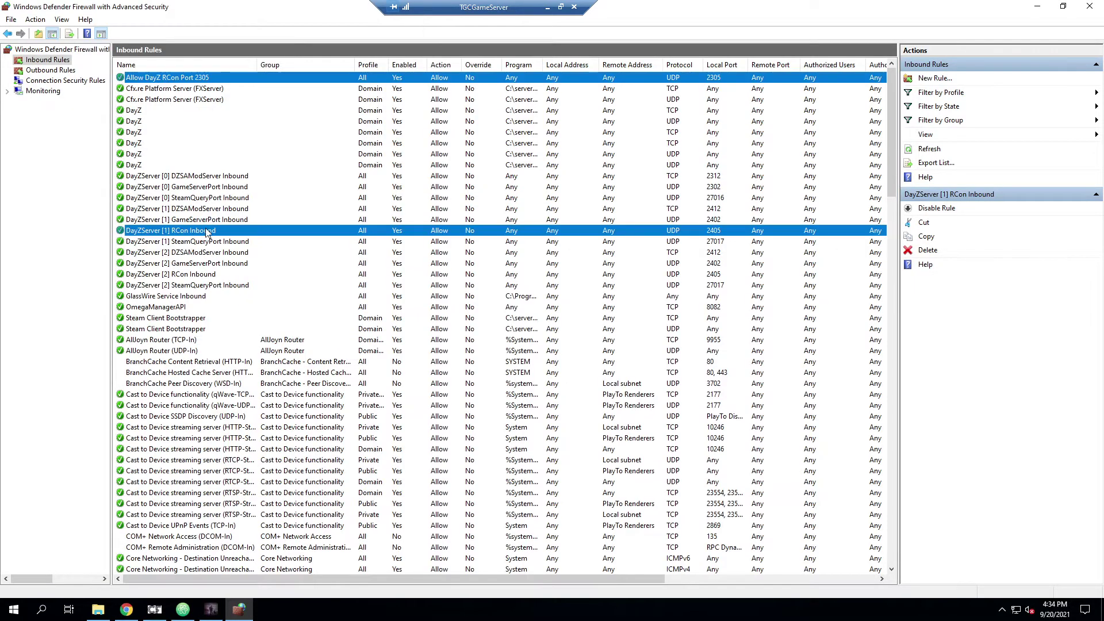
Step: Select the new Allow DayZ RCon Port 2305 rule and minimize the firewall console
{"action": "left_click", "coordinate": [205, 176]}
{"action": "left_click", "coordinate": [183, 78]}
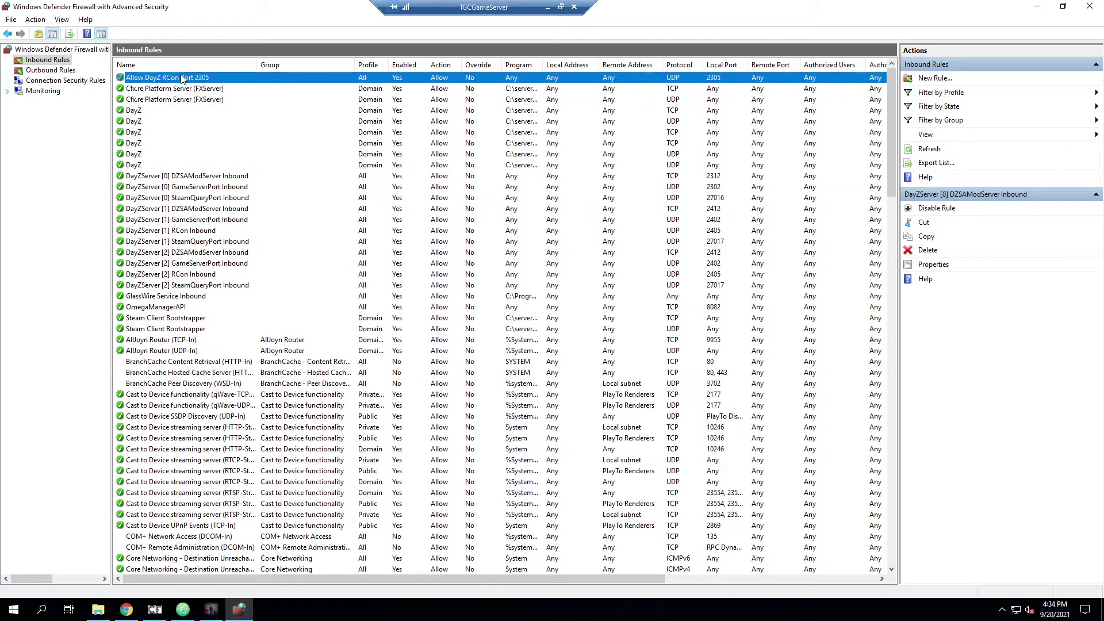
{"action": "left_click", "coordinate": [1038, 6]}
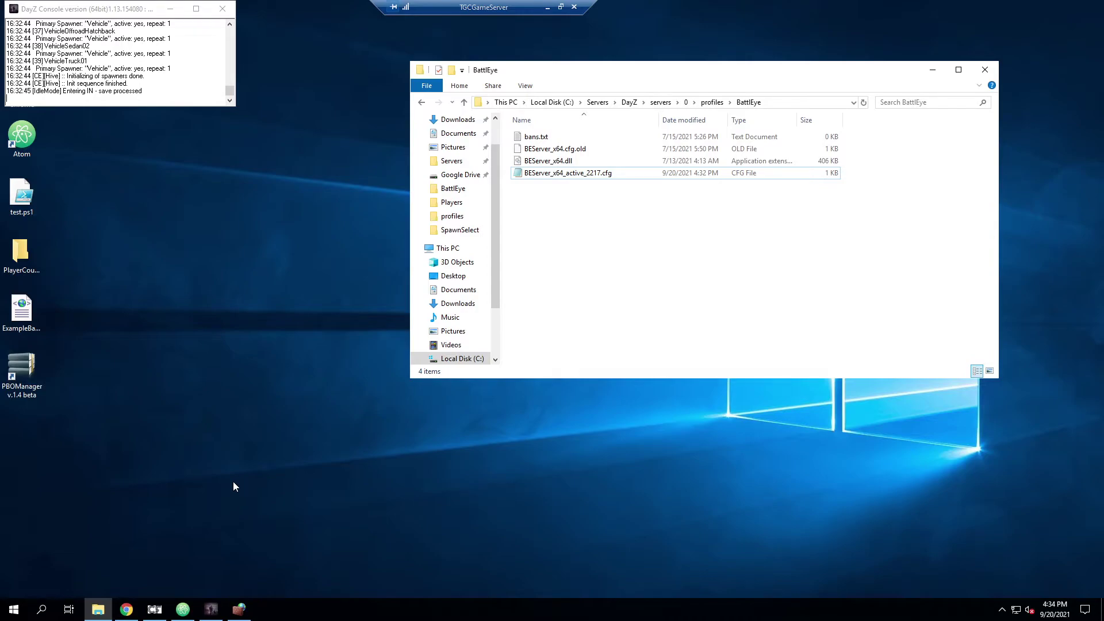
Step: Review pfSense's NAT port forwards, confirming UDP 2305 forwards to 10.0.0.11
{"action": "left_click", "coordinate": [127, 609]}
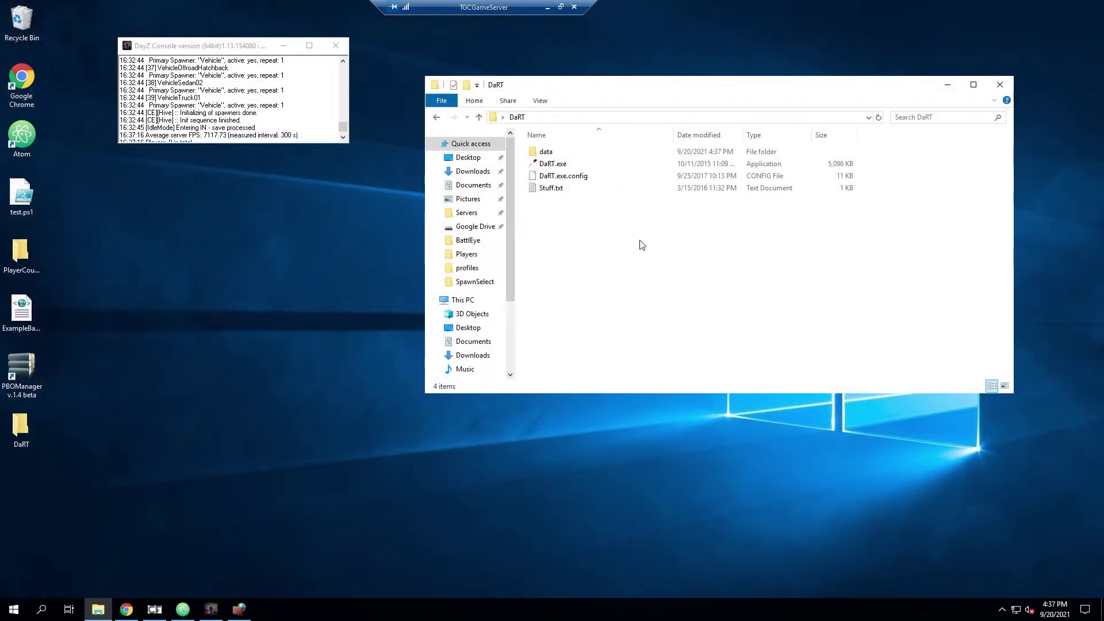
Step: Launch DaRT.exe, dismiss the notice, keep host 127.0.0.1 and begin changing port 2302 to 2305
{"action": "double_click", "coordinate": [568, 165]}
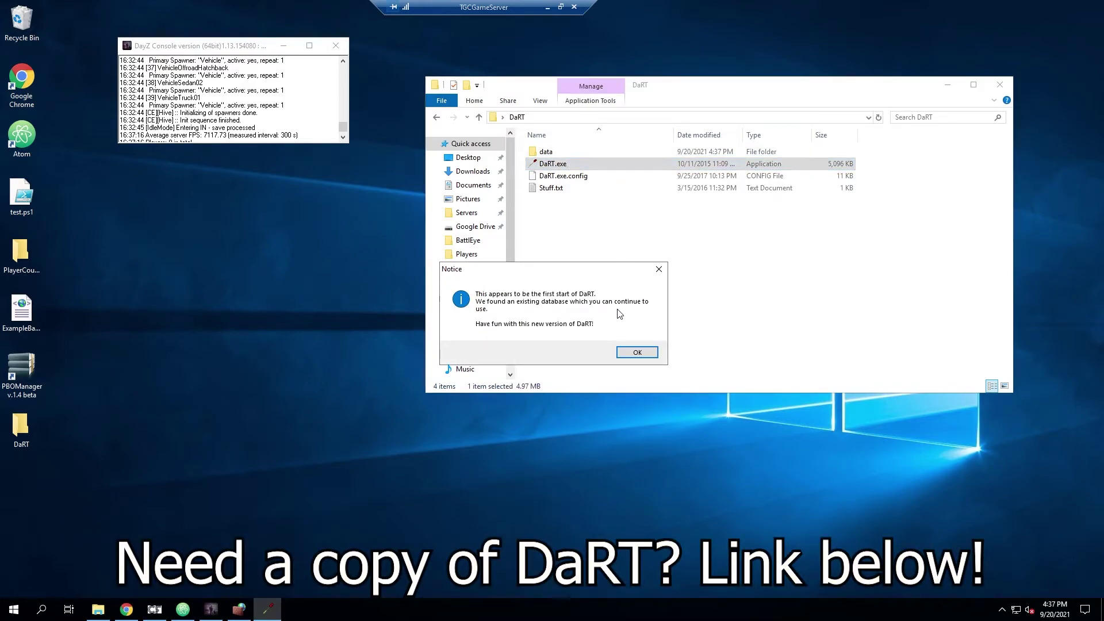
{"action": "left_click", "coordinate": [636, 360]}
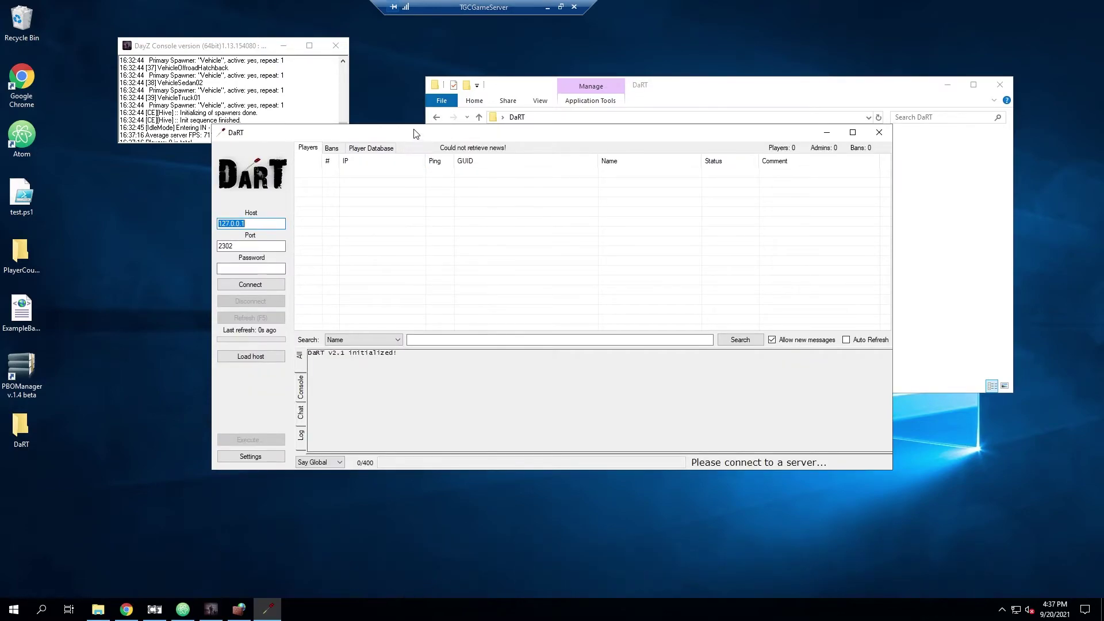
{"action": "left_click", "coordinate": [262, 225]}
{"action": "left_click_drag", "start_coordinate": [278, 221], "coordinate": [204, 220]}
{"action": "left_click_drag", "start_coordinate": [291, 200], "coordinate": [280, 225]}
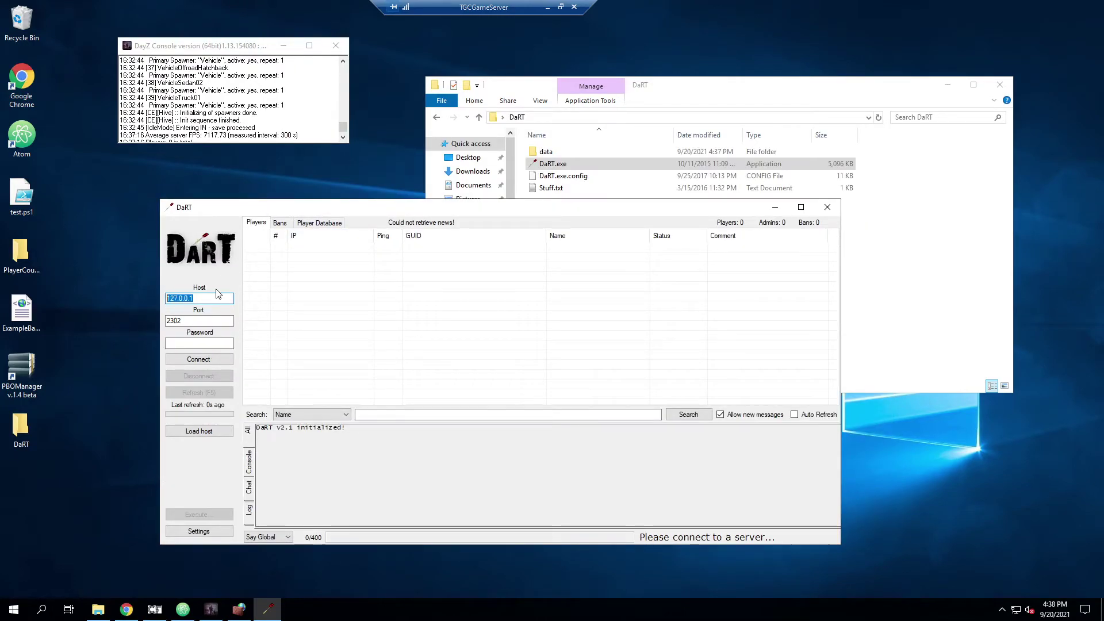
{"action": "left_click", "coordinate": [217, 321]}
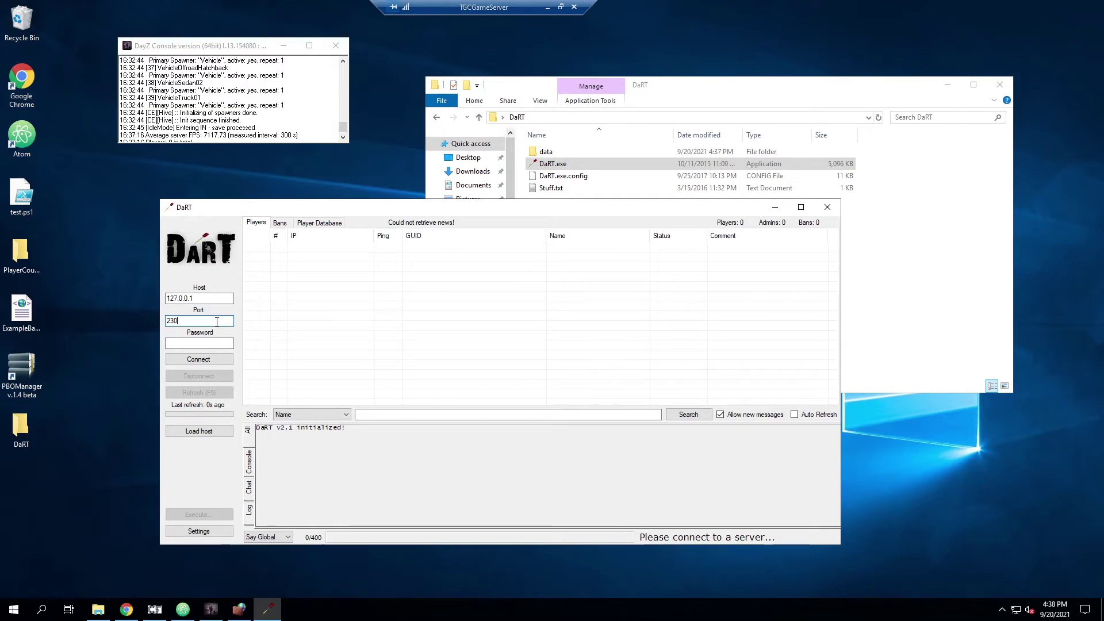
Step: Open BEServer_x64_active_2217.cfg from the BattlEye profile folder in Notepad
{"action": "left_click", "coordinate": [890, 231]}
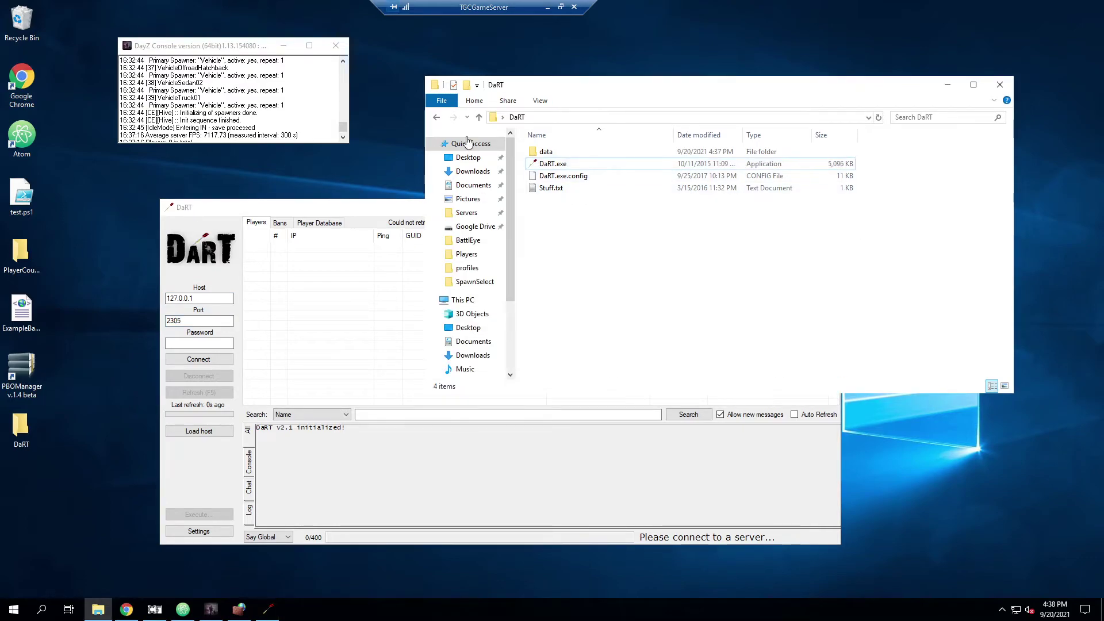
{"action": "left_click", "coordinate": [437, 117]}
{"action": "left_click", "coordinate": [437, 117]}
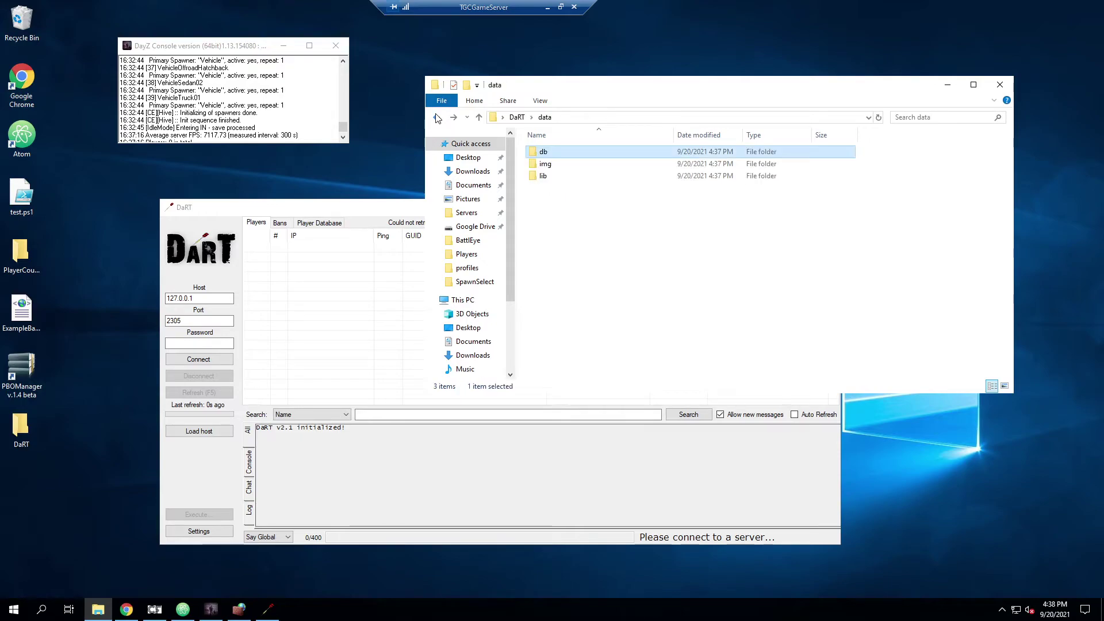
{"action": "left_click", "coordinate": [437, 117]}
{"action": "left_click", "coordinate": [467, 240]}
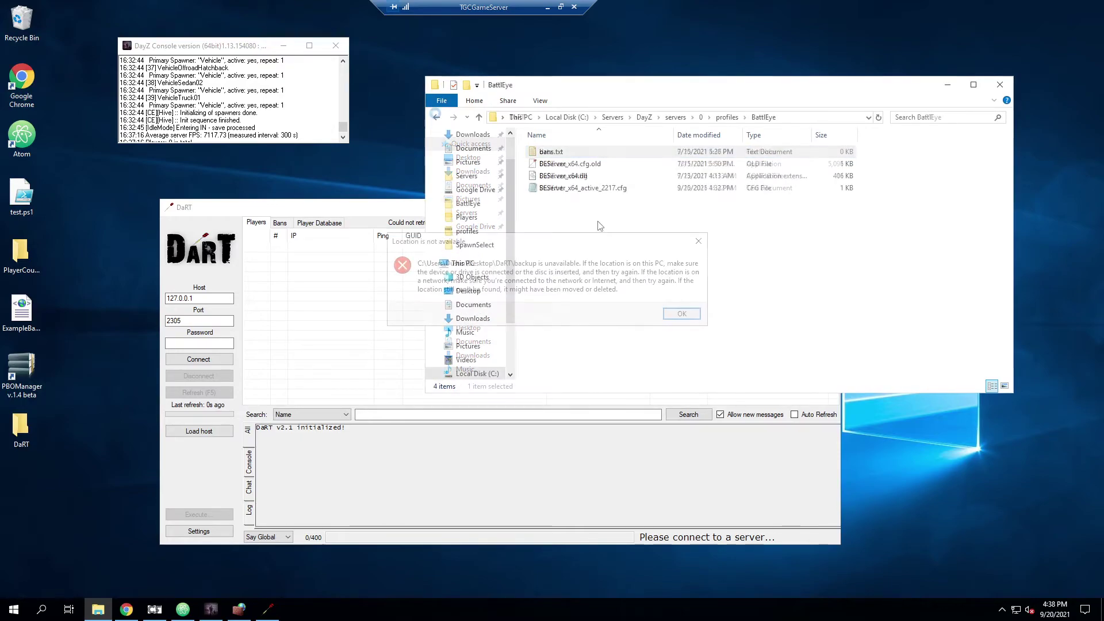
{"action": "double_click", "coordinate": [583, 189]}
{"action": "left_click_drag", "start_coordinate": [201, 182], "coordinate": [708, 283]}
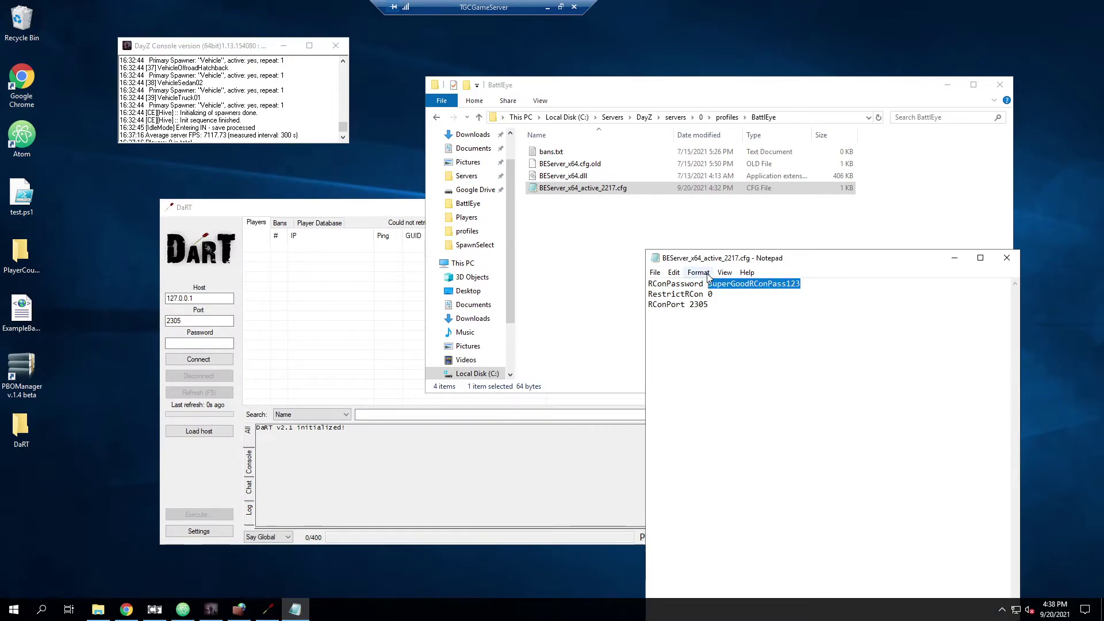
Step: Paste the RCon password into DaRT and connect to 127.0.0.1:2305
{"action": "left_click", "coordinate": [189, 343]}
{"action": "key", "text": "ctrl+v"}
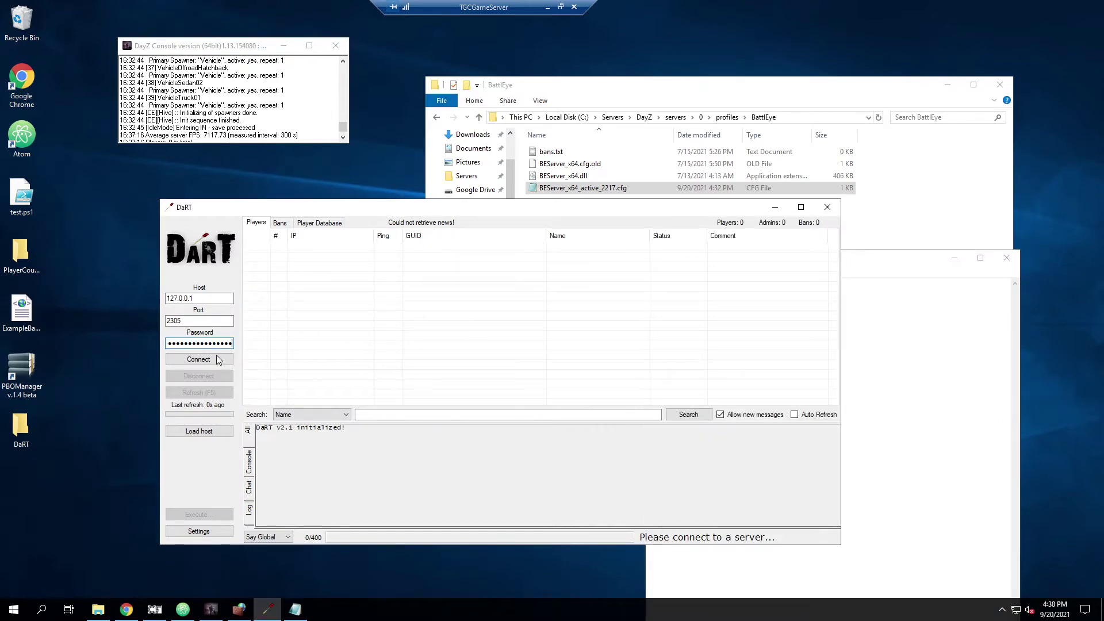
{"action": "left_click", "coordinate": [214, 360]}
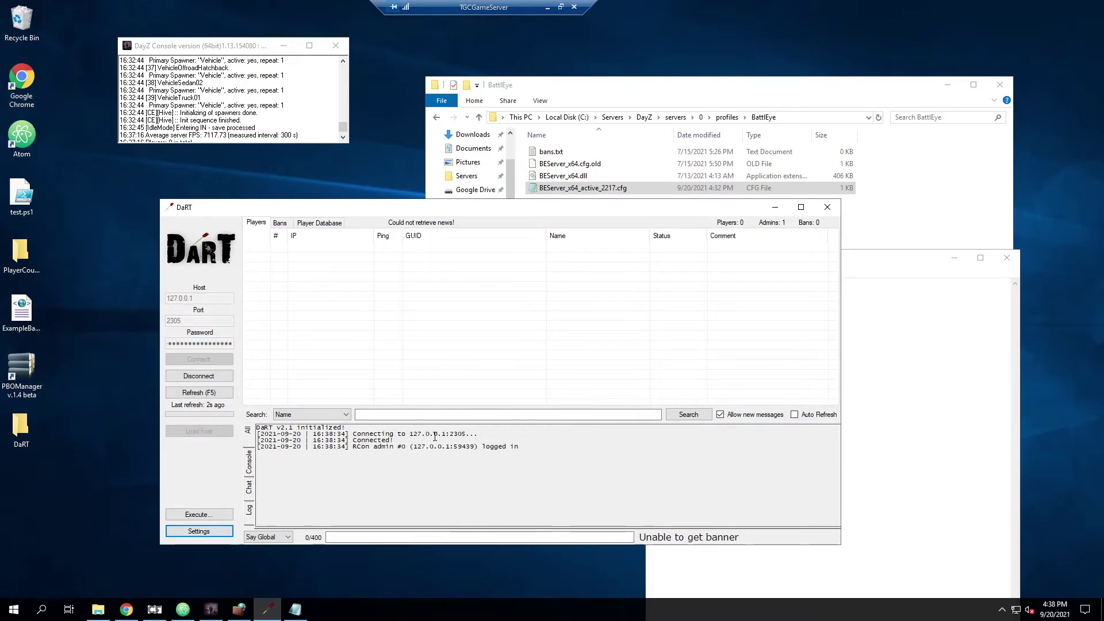
Step: Verify the RCon login in the log and DayZ console, then send 'Test' via Say Global
{"action": "left_click_drag", "start_coordinate": [353, 440], "coordinate": [410, 446]}
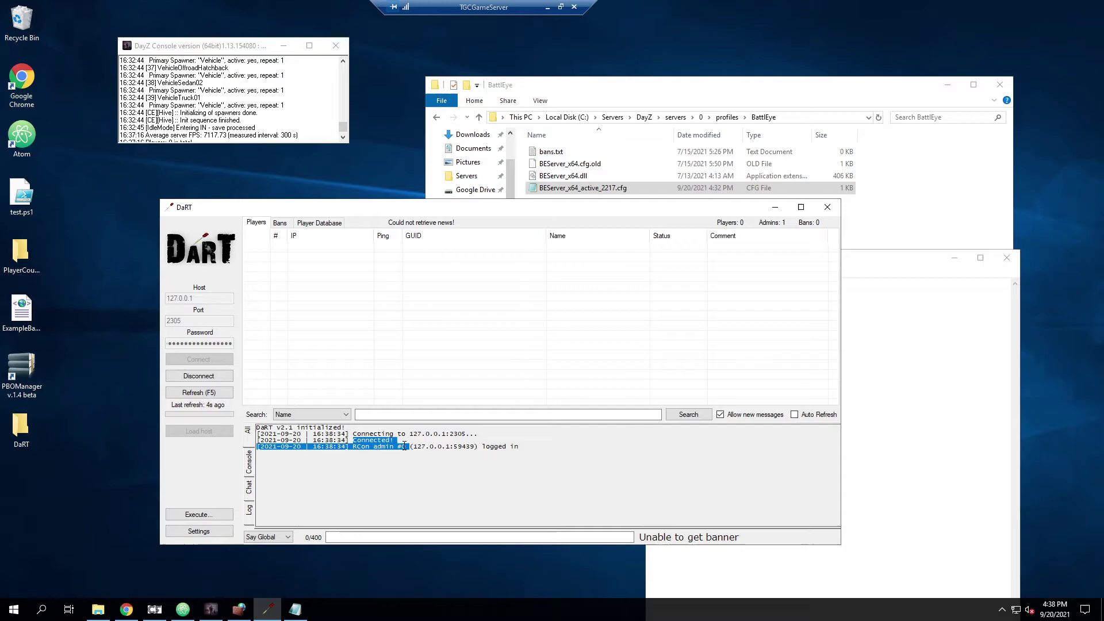
{"action": "left_click", "coordinate": [332, 139]}
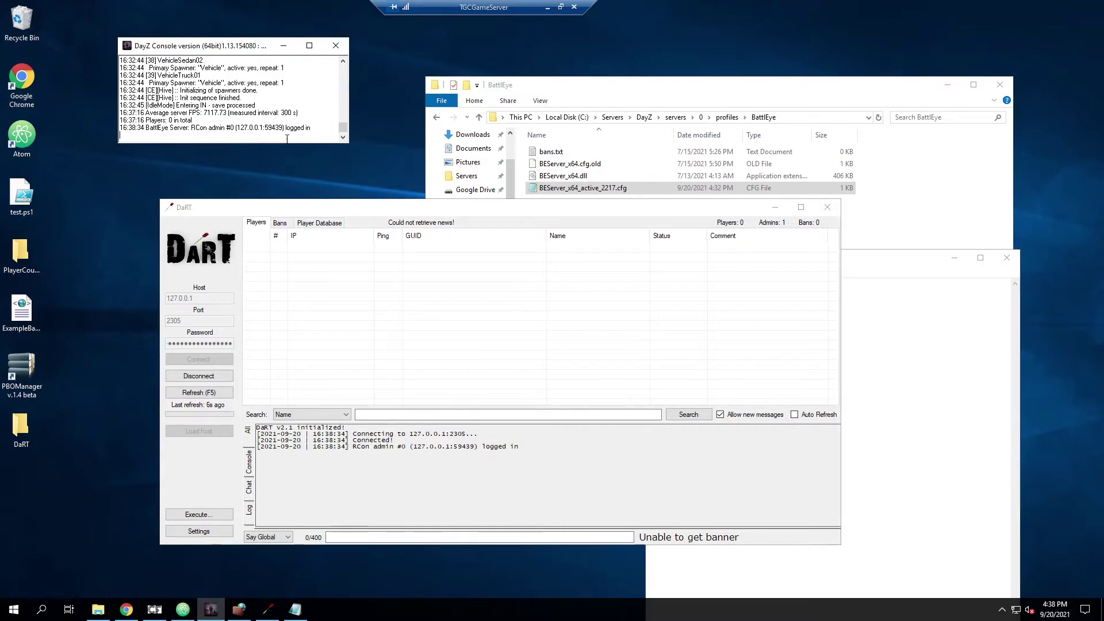
{"action": "left_click", "coordinate": [419, 515]}
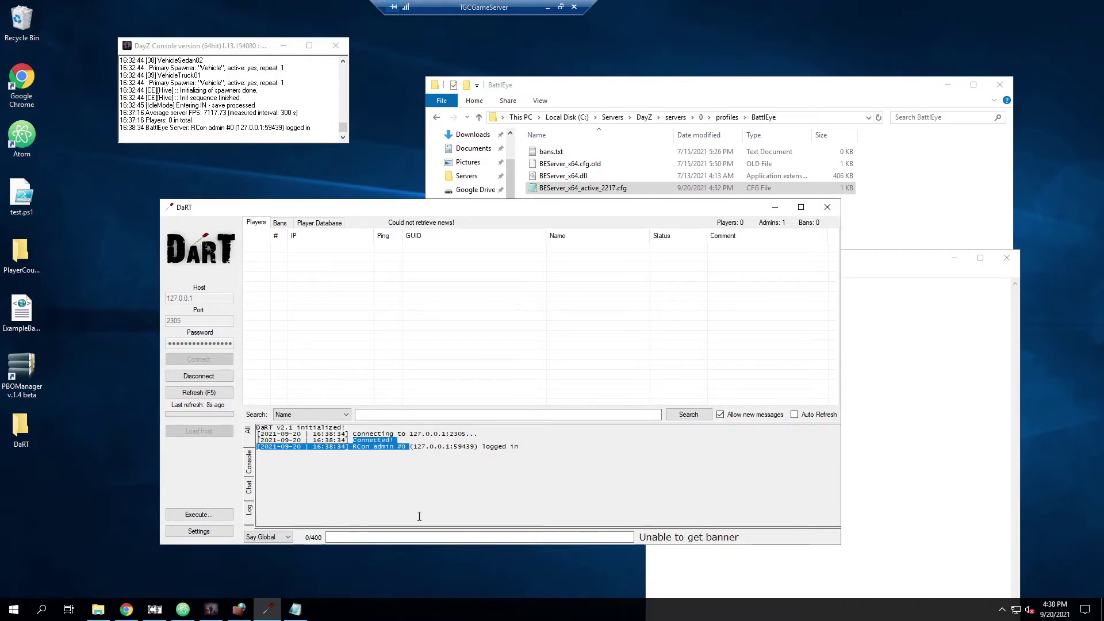
{"action": "left_click", "coordinate": [272, 538]}
{"action": "left_click", "coordinate": [260, 547]}
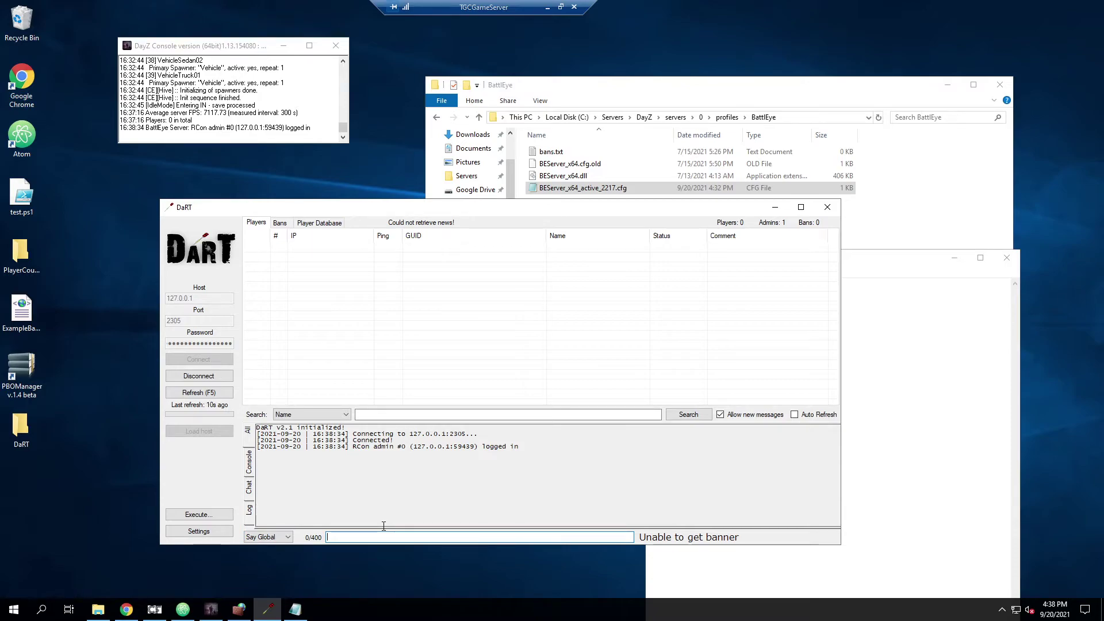
{"action": "type", "text": "Test"}
{"action": "key", "text": "Return"}
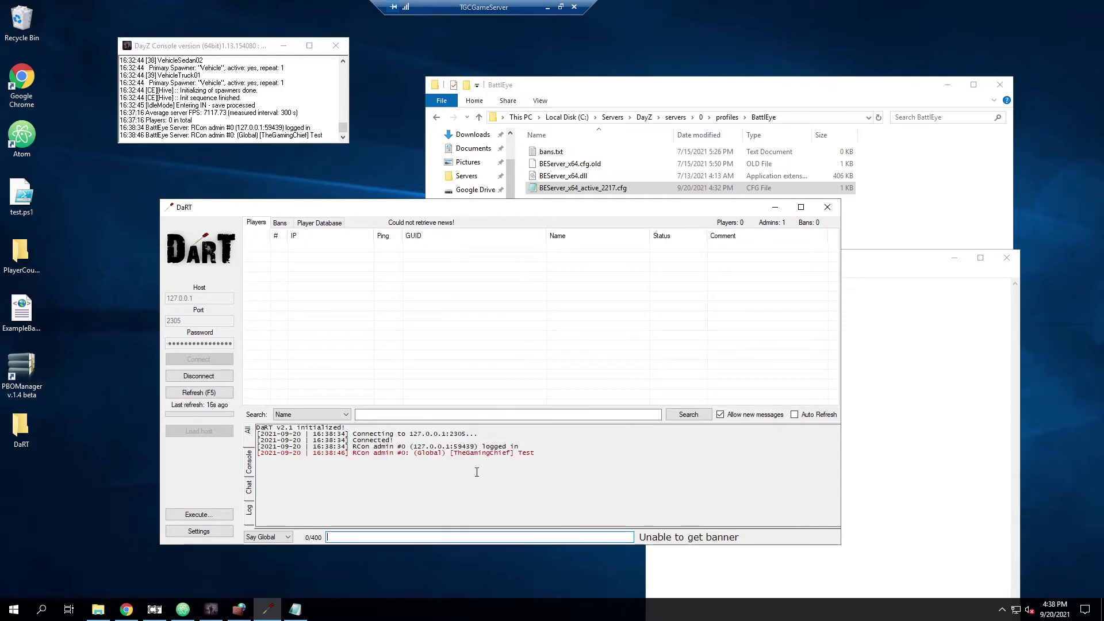
Step: Browse DaRT's Bans and Player Database tabs, then return to the Players list
{"action": "left_click", "coordinate": [280, 223]}
{"action": "left_click", "coordinate": [319, 223]}
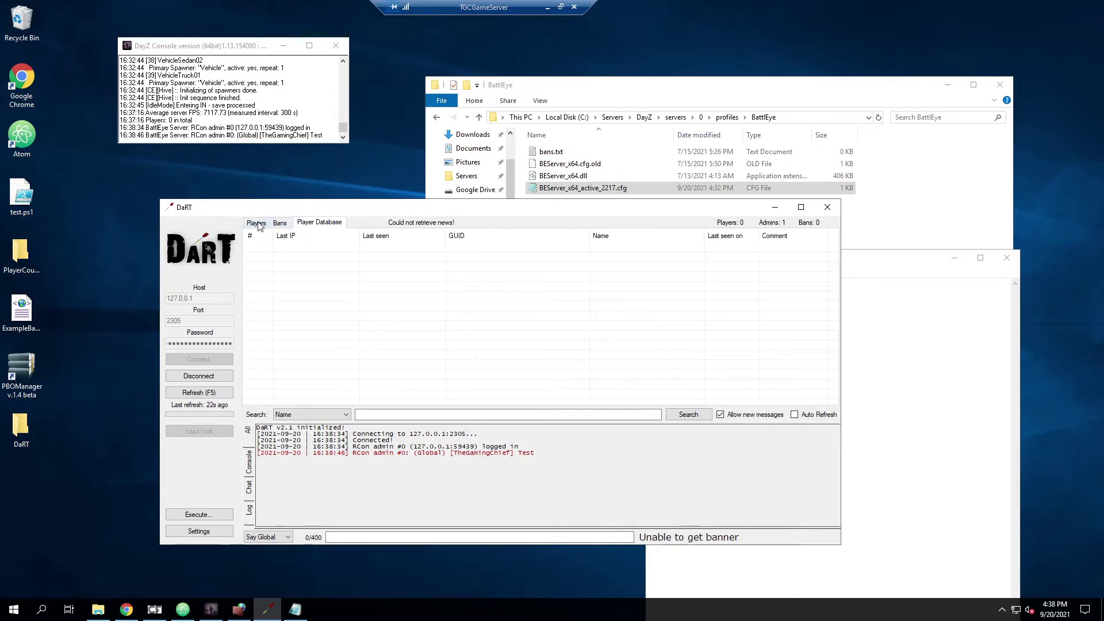
{"action": "left_click", "coordinate": [256, 222]}
{"action": "left_click", "coordinate": [324, 225]}
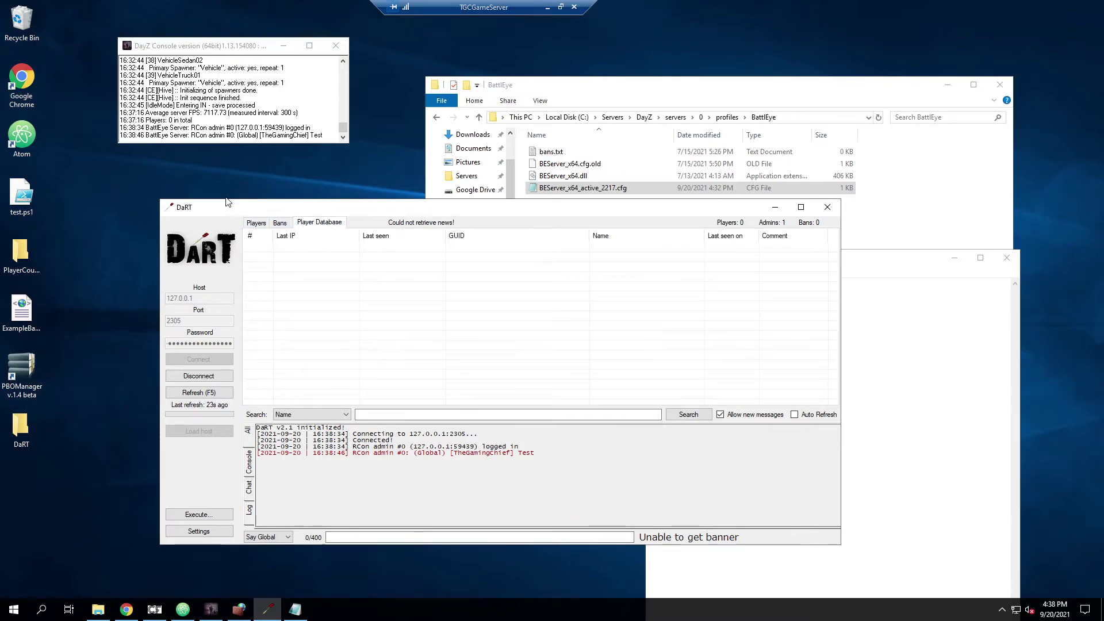
{"action": "left_click", "coordinate": [251, 223]}
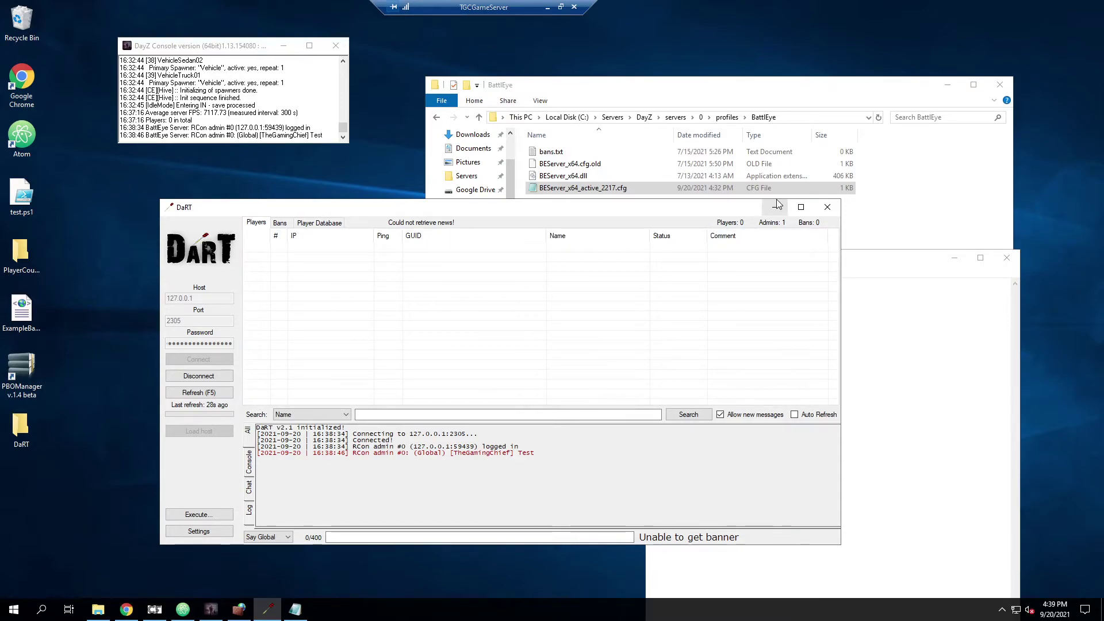
Step: Disconnect DaRT and try connecting to public host 104.192.170.125 on port 2305
{"action": "left_click", "coordinate": [211, 377]}
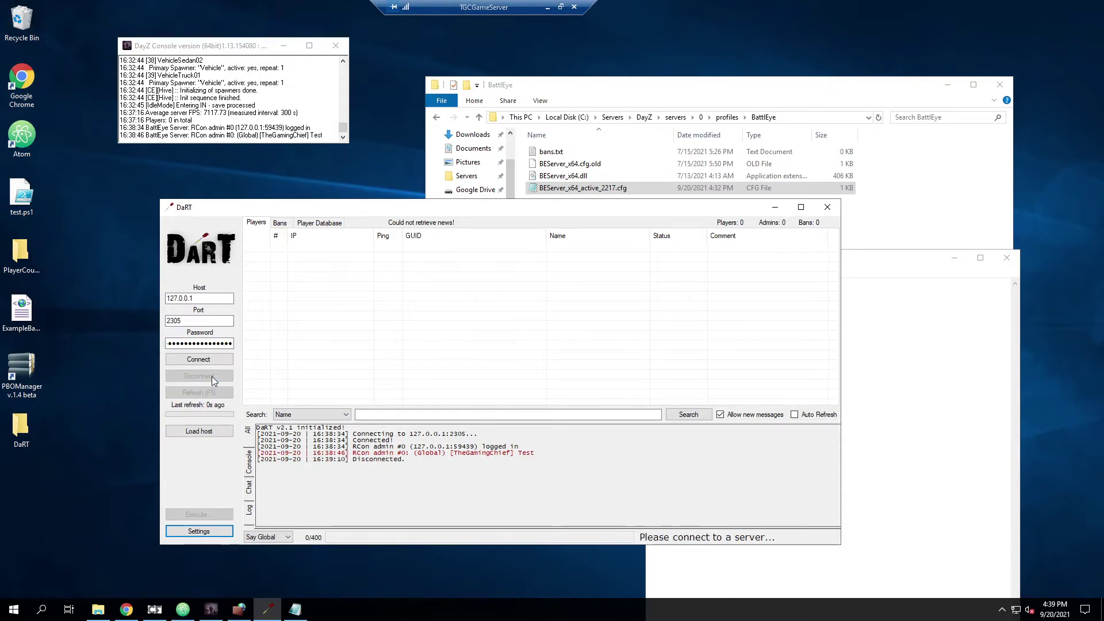
{"action": "double_click", "coordinate": [212, 302]}
{"action": "key", "text": "alt+Tab"}
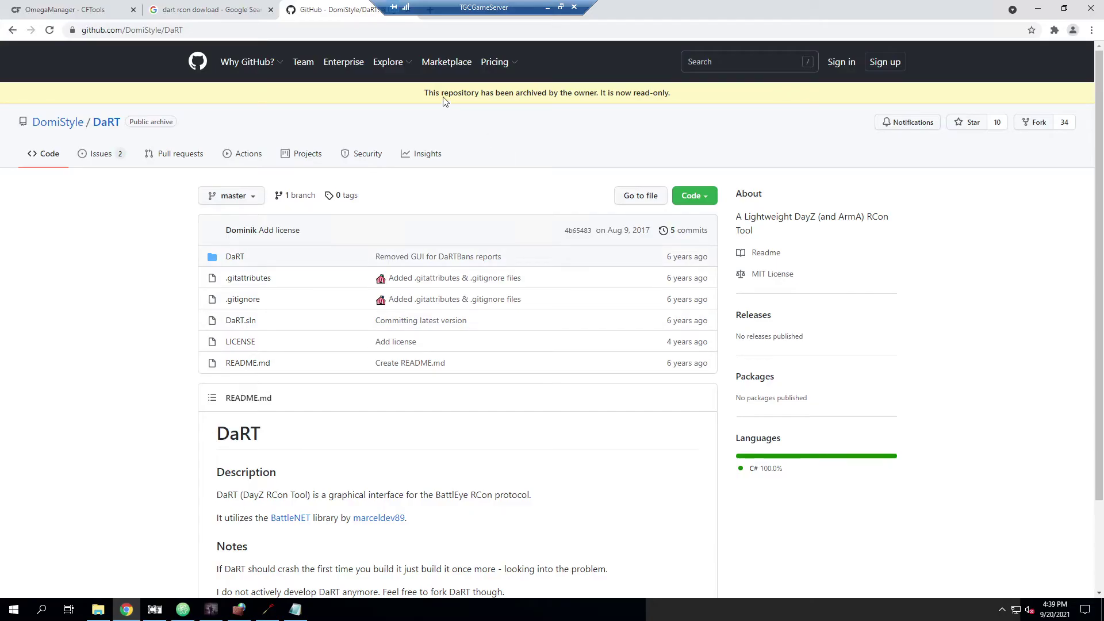
{"action": "key", "text": "alt+Tab"}
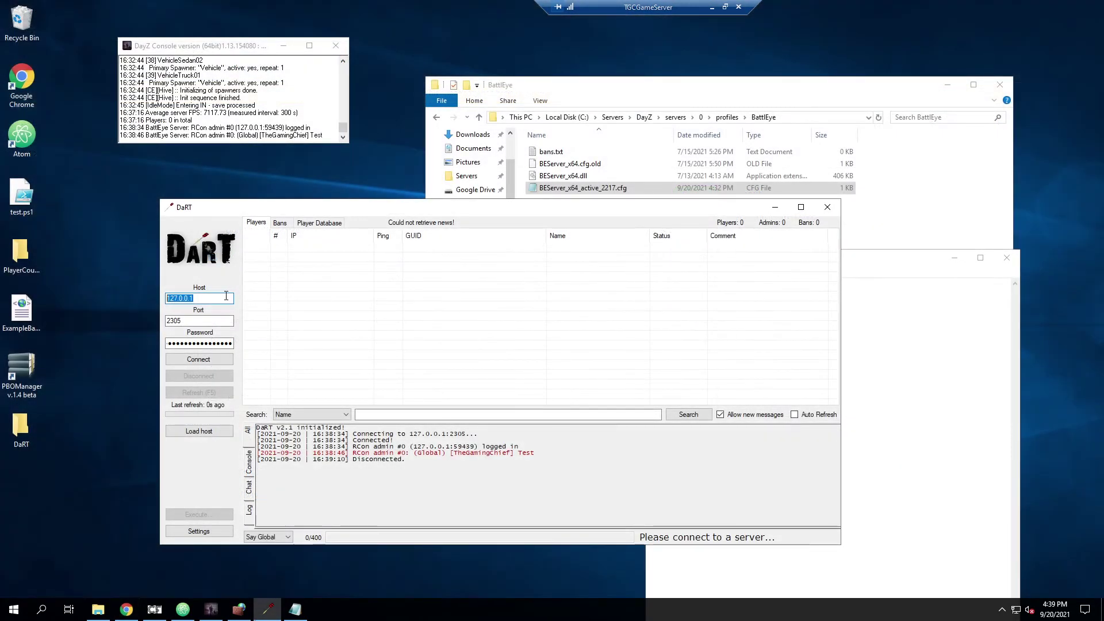
{"action": "type", "text": "104.192.170.125"}
{"action": "key", "text": "ctrl+a"}
{"action": "left_click", "coordinate": [210, 362]}
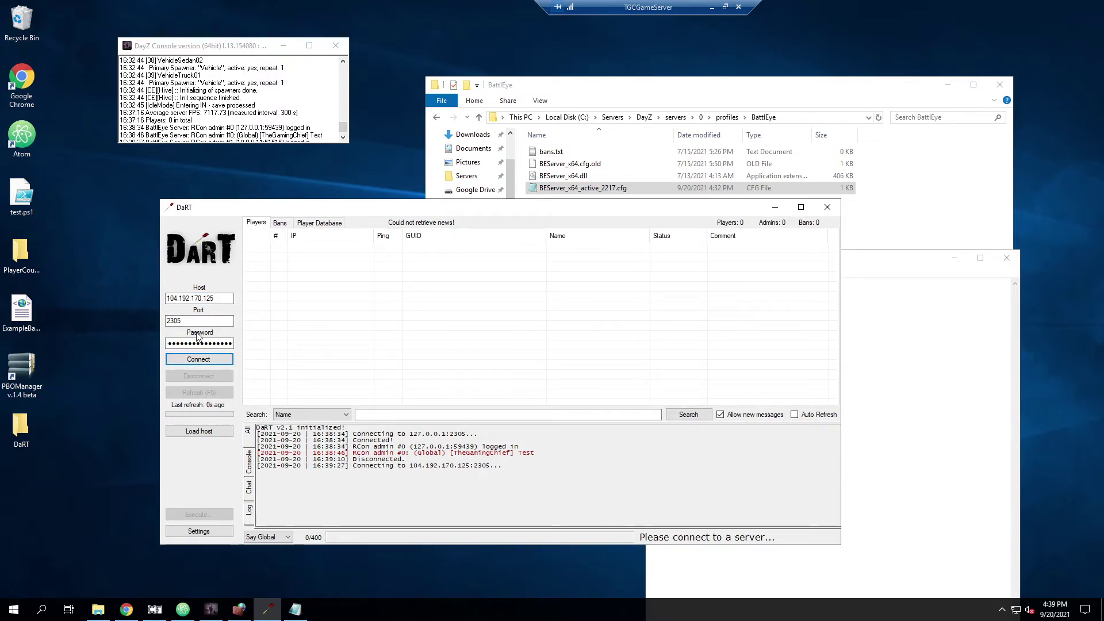
Step: Set the host back to 127.0.0.1, reconnect, and dismiss the crash report
{"action": "key", "text": "shift+Tab"}
{"action": "key", "text": "shift+Tab"}
{"action": "key", "text": "shift+Tab"}
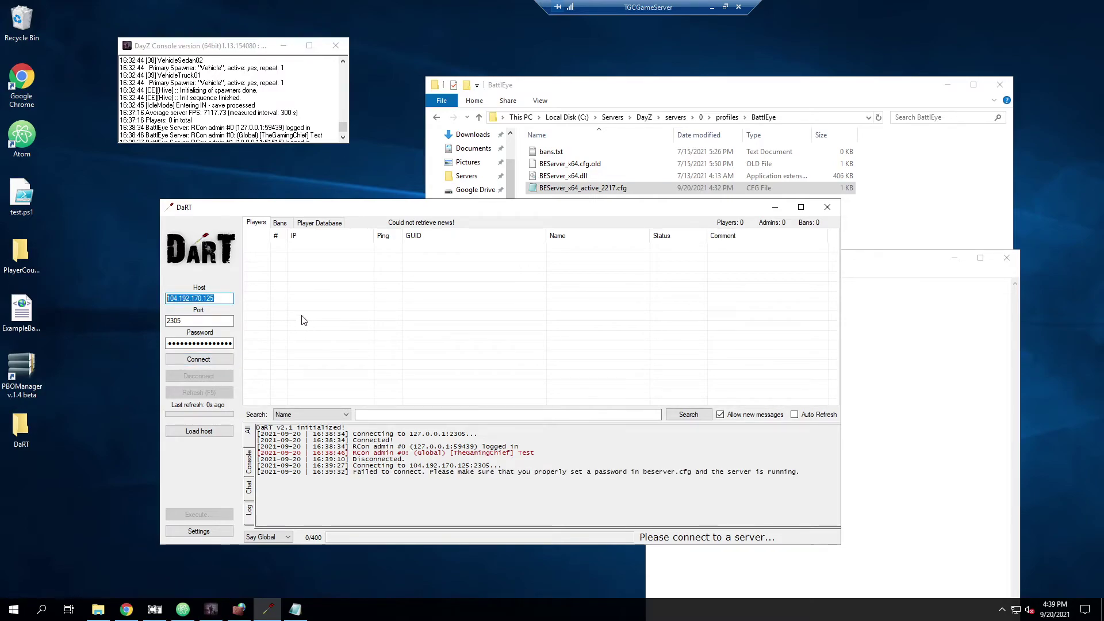
{"action": "left_click_drag", "start_coordinate": [450, 447], "coordinate": [410, 446]}
{"action": "key", "text": "ctrl+c"}
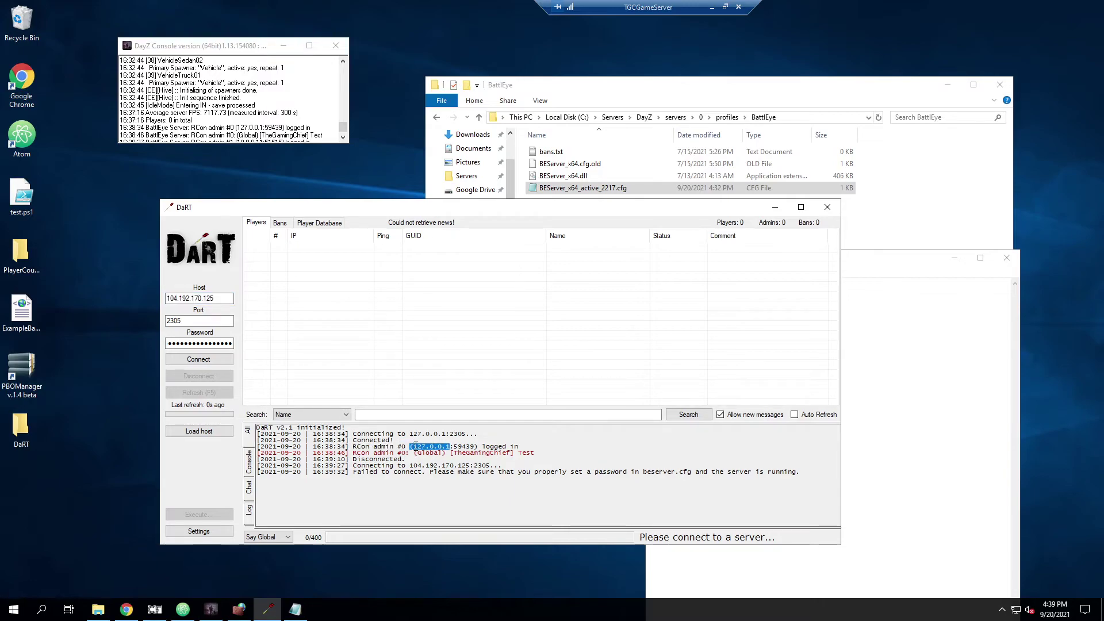
{"action": "double_click", "coordinate": [195, 298]}
{"action": "key", "text": "ctrl+v"}
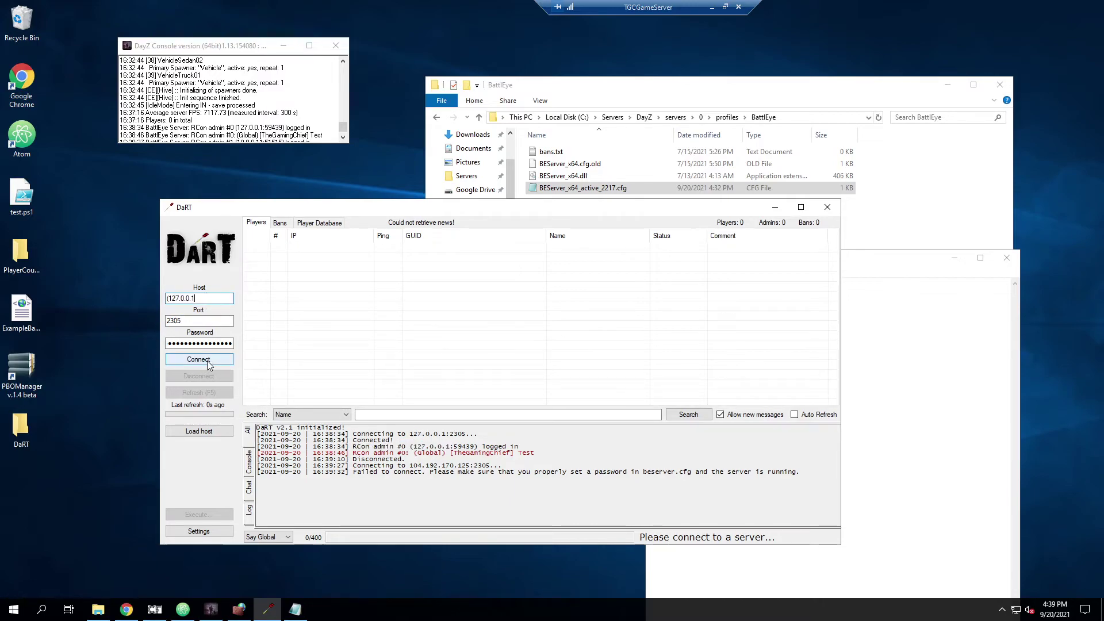
{"action": "left_click", "coordinate": [207, 361]}
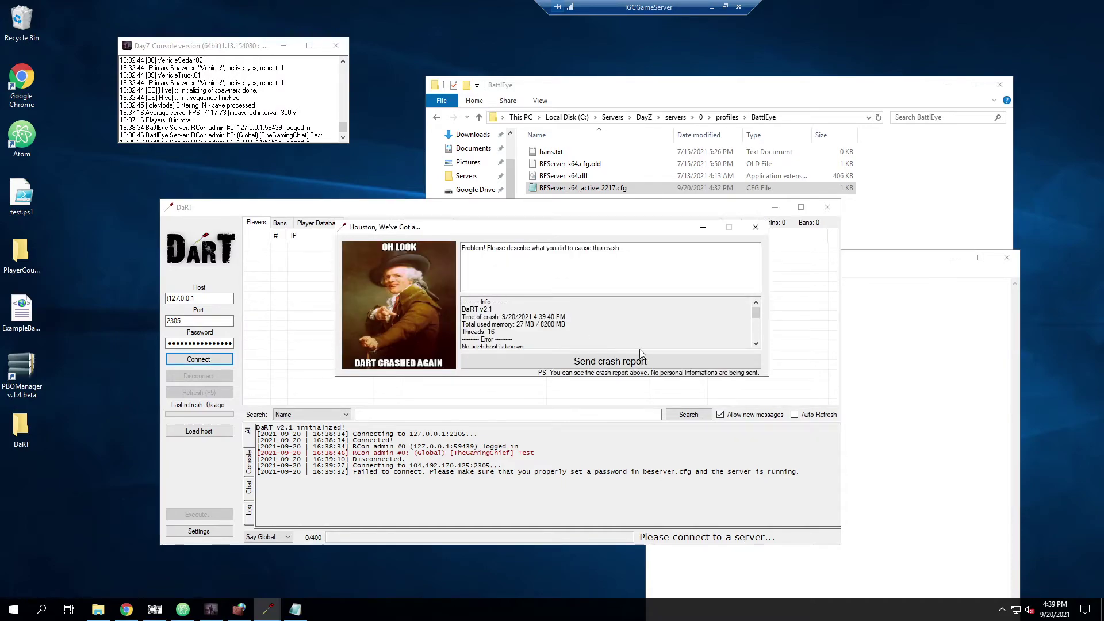
{"action": "left_click_drag", "start_coordinate": [156, 315], "coordinate": [161, 315]}
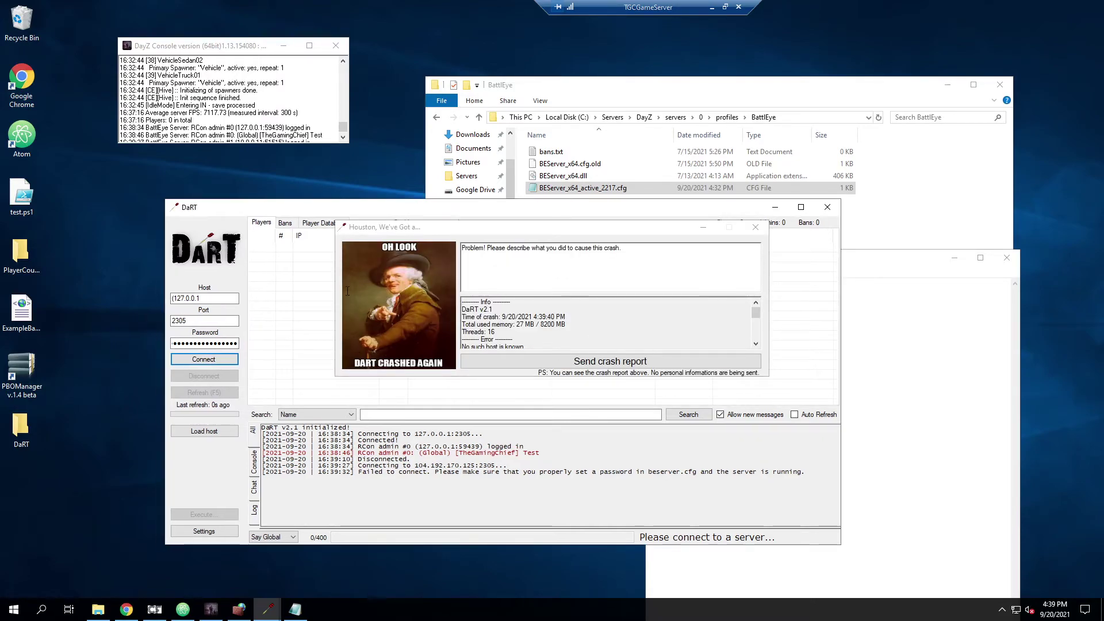
{"action": "left_click", "coordinate": [755, 229]}
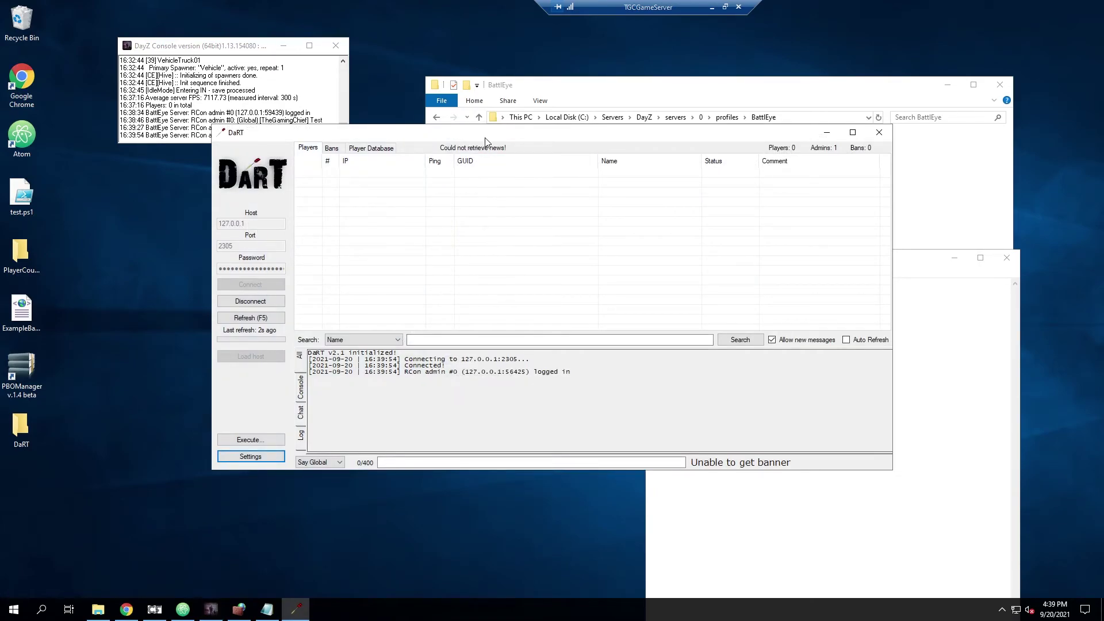
{"action": "left_click_drag", "start_coordinate": [483, 130], "coordinate": [360, 260]}
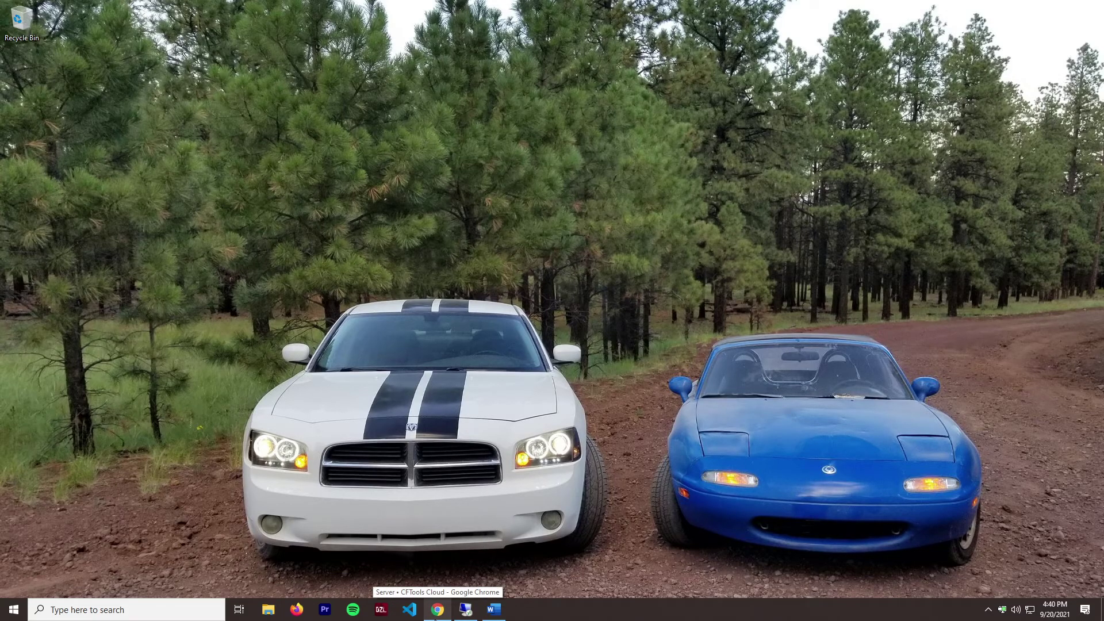
Step: Go to Manage > Settings > Modules for TGC#1VideoSeries in CFTools Cloud
{"action": "left_click", "coordinate": [437, 610]}
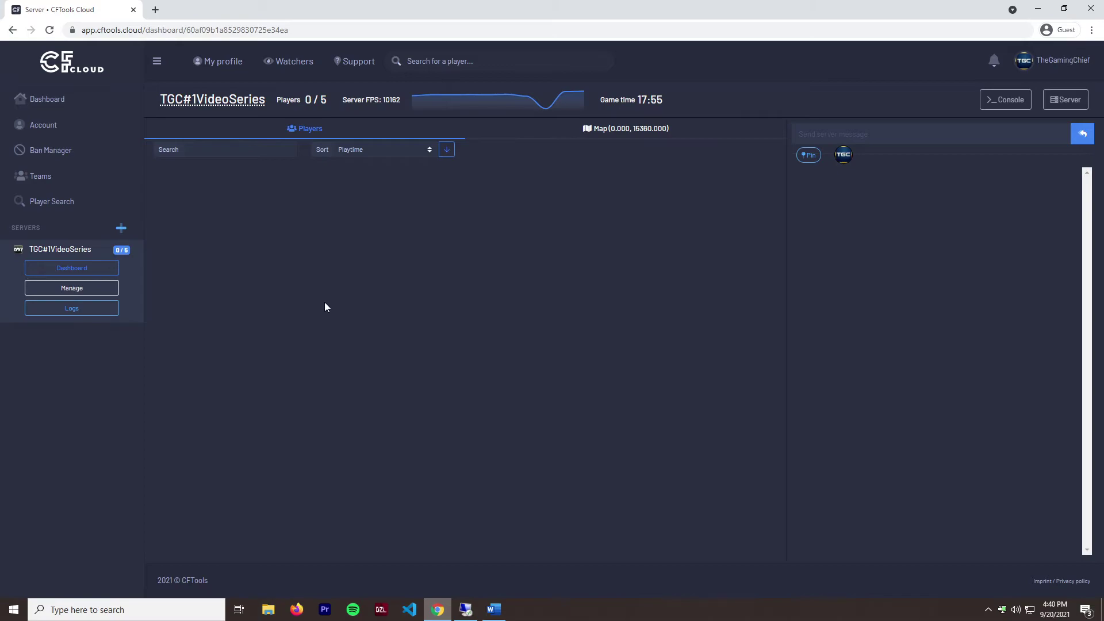
{"action": "left_click", "coordinate": [102, 287]}
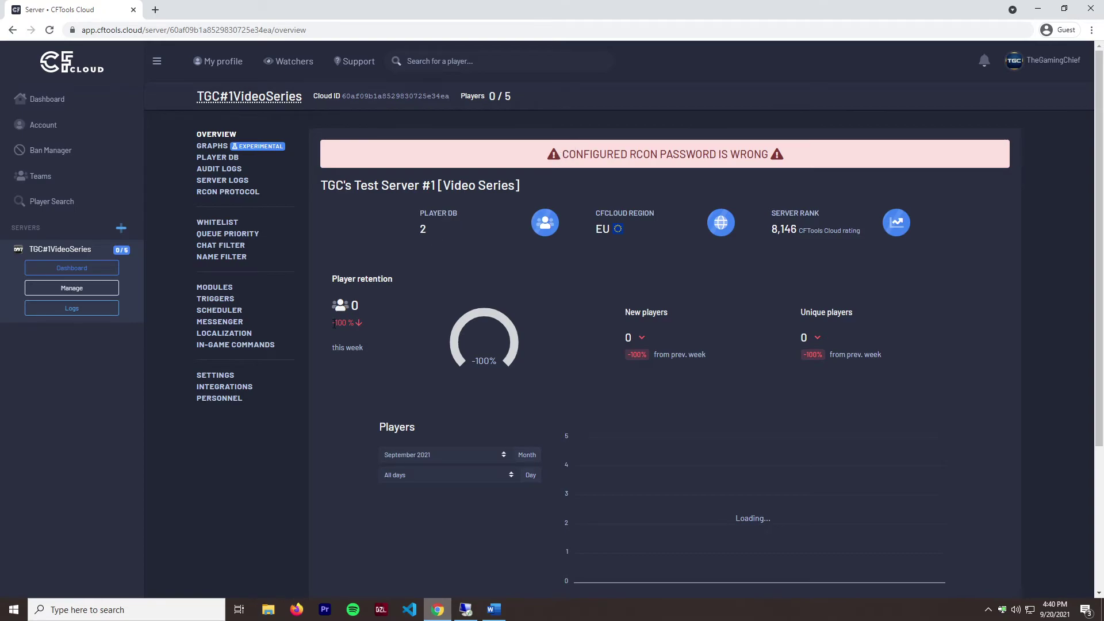
{"action": "left_click", "coordinate": [227, 376]}
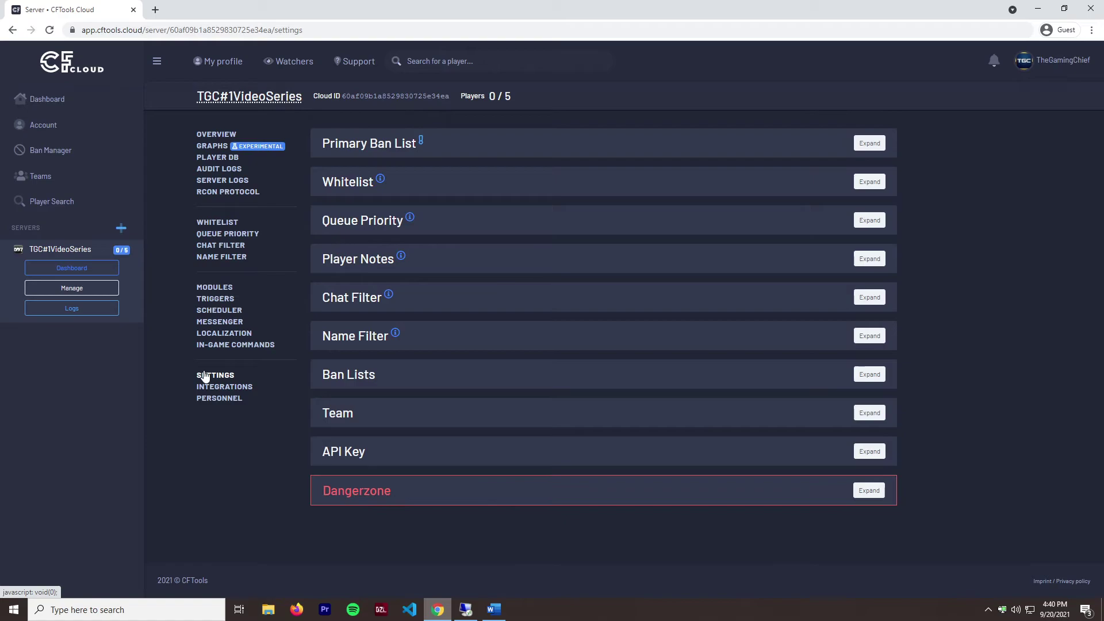
{"action": "left_click", "coordinate": [234, 287]}
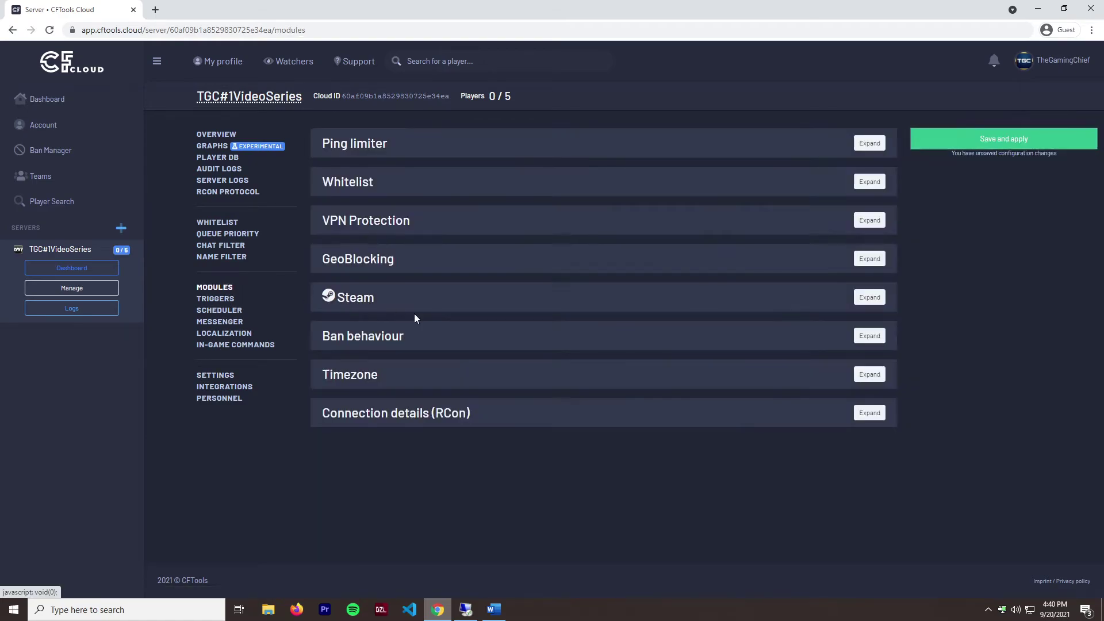
Step: Expand Connection details (RCon) and overwrite the old RCon password field
{"action": "left_click", "coordinate": [427, 418]}
{"action": "scroll", "coordinate": [460, 402], "scroll_direction": "down", "scroll_amount": 3}
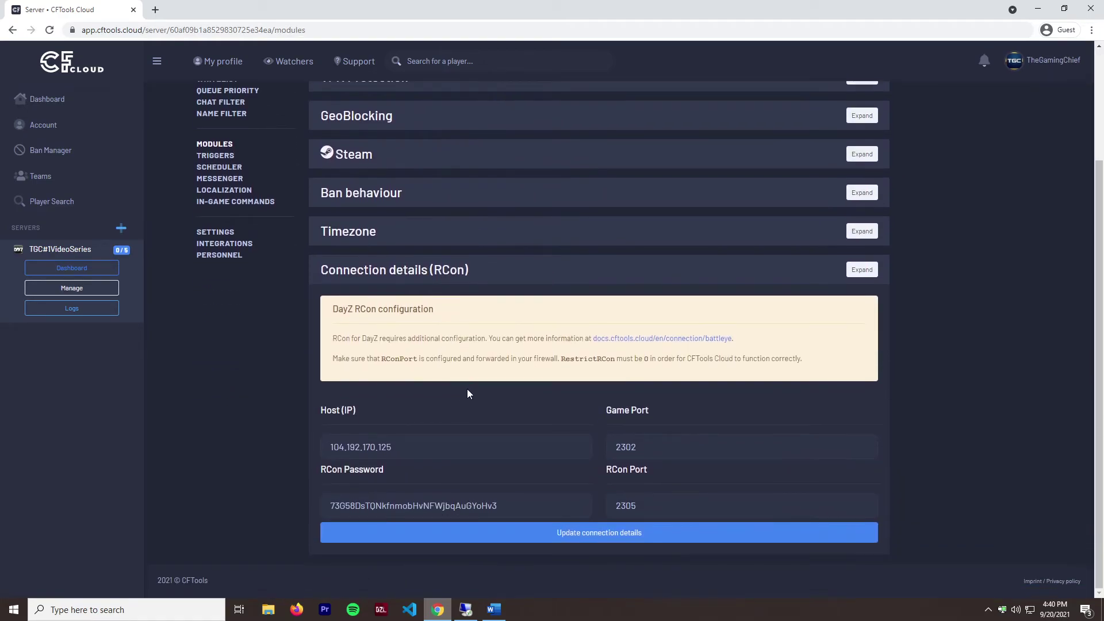
{"action": "double_click", "coordinate": [421, 440]}
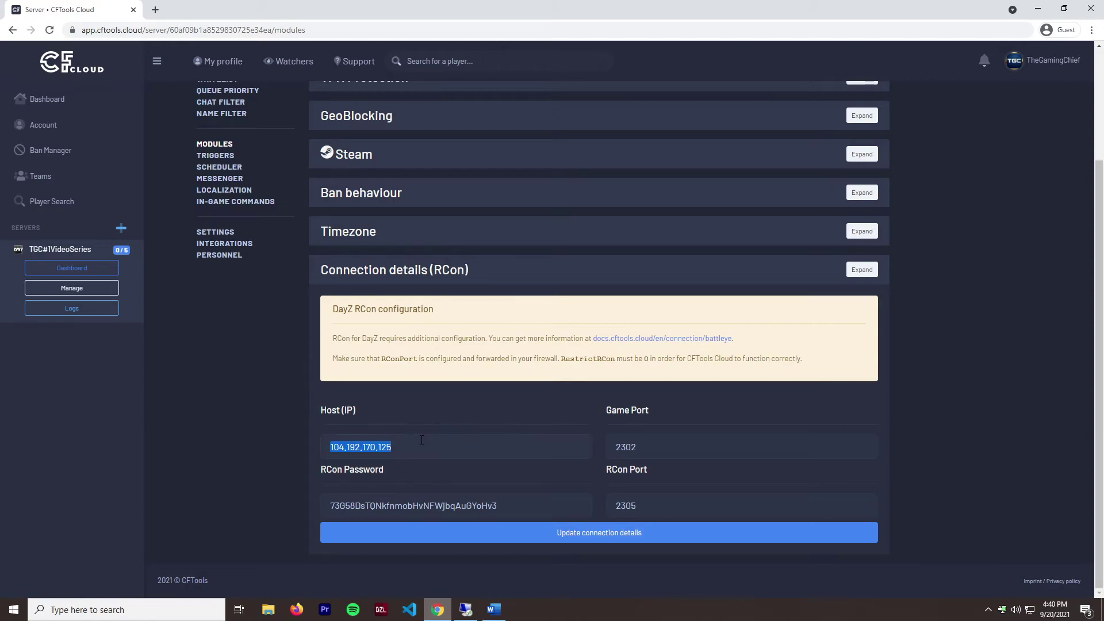
{"action": "double_click", "coordinate": [408, 507]}
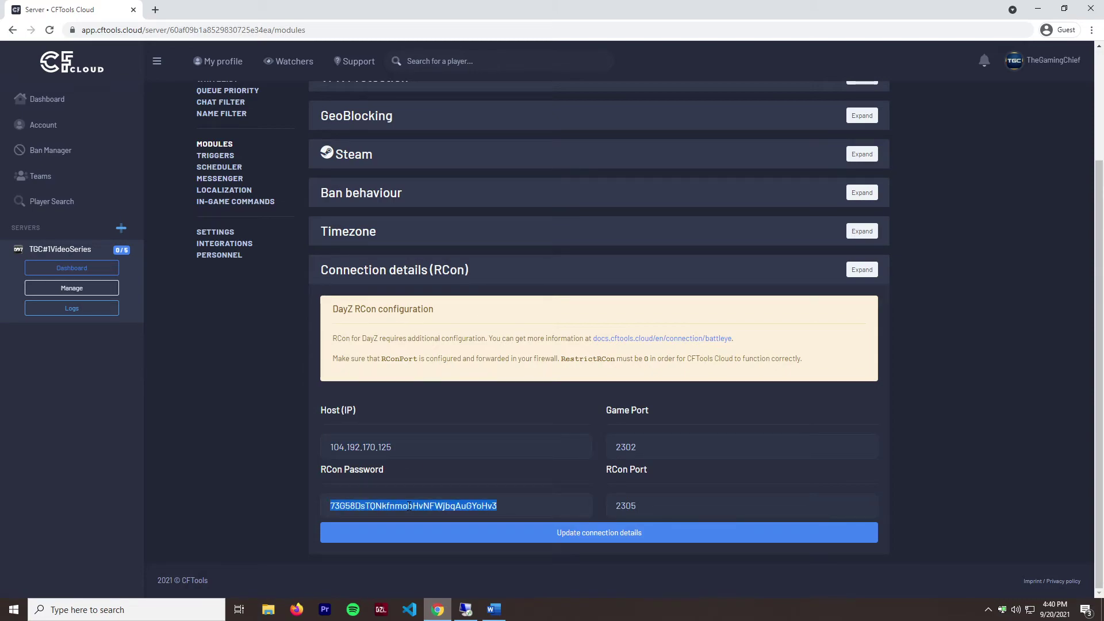
Step: Copy the new RCon password from the Notepad config and paste it into RCon Password
{"action": "left_click", "coordinate": [466, 610]}
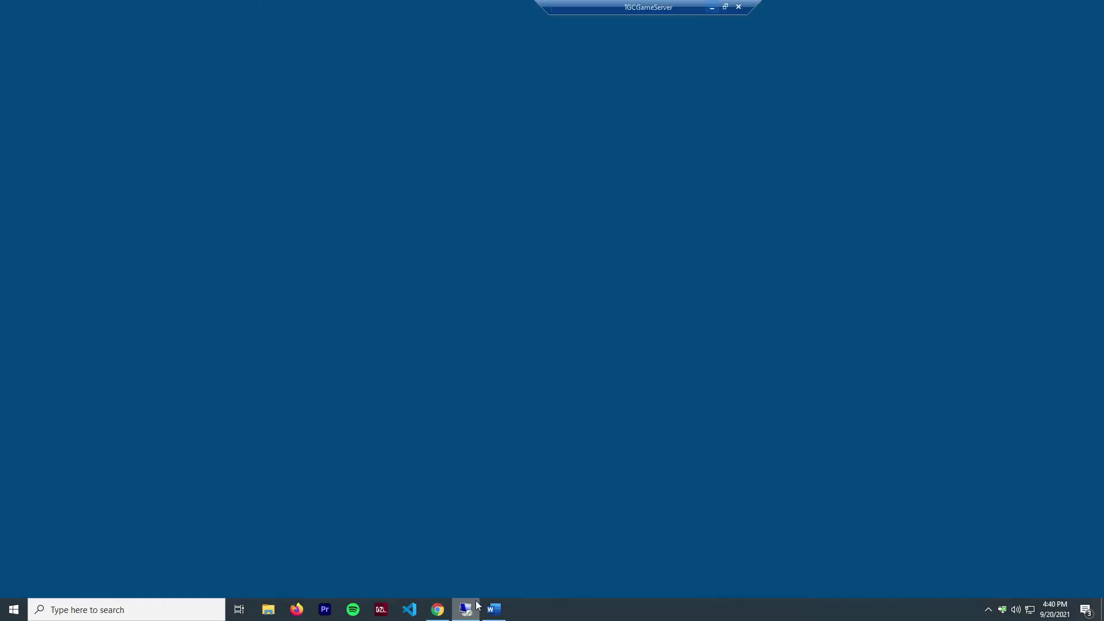
{"action": "left_click", "coordinate": [809, 323]}
{"action": "left_click_drag", "start_coordinate": [800, 284], "coordinate": [708, 282]}
{"action": "key", "text": "ctrl+c"}
{"action": "left_click", "coordinate": [712, 7]}
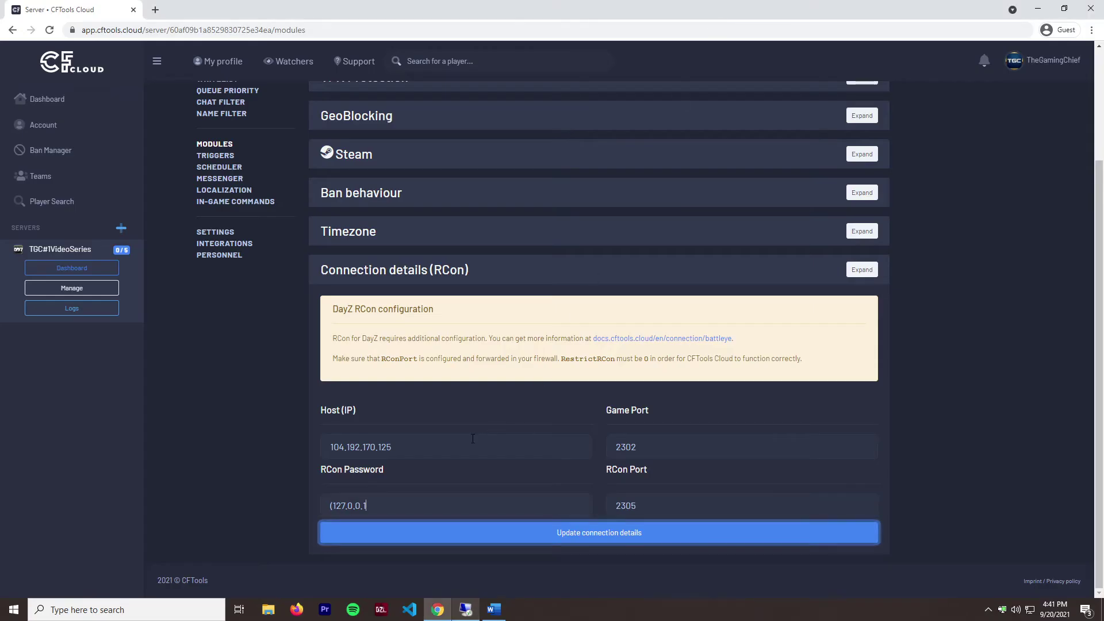
{"action": "key", "text": "ctrl+a"}
{"action": "key", "text": "ctrl+v"}
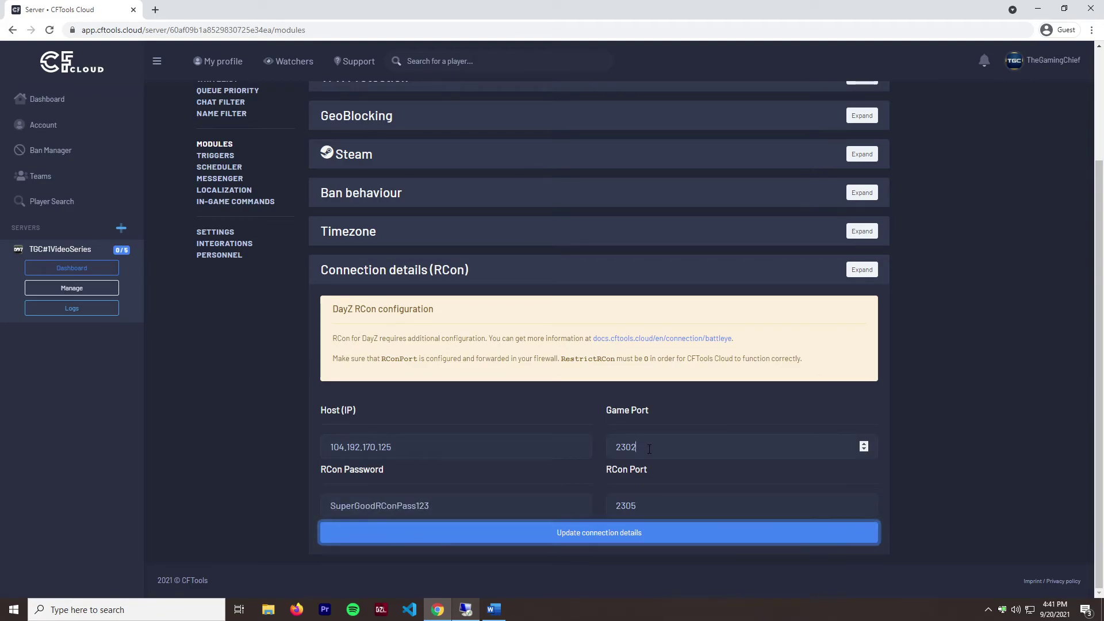
Step: Confirm RCon port 2305, update the connection details, and save and apply the configuration
{"action": "left_click", "coordinate": [633, 506]}
{"action": "left_click", "coordinate": [620, 535]}
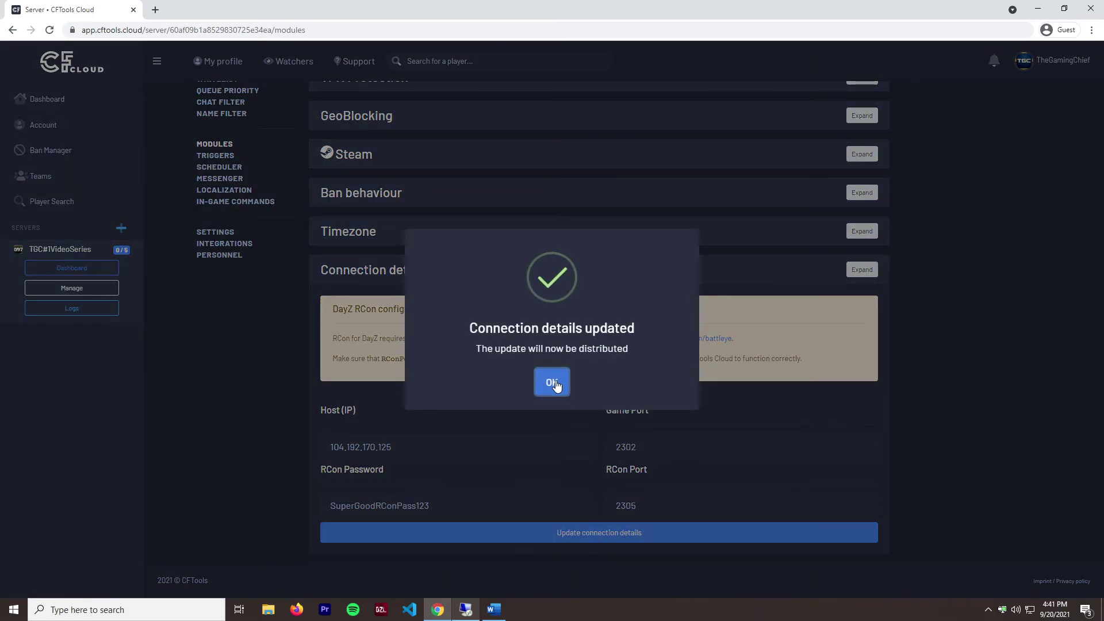
{"action": "left_click", "coordinate": [556, 380]}
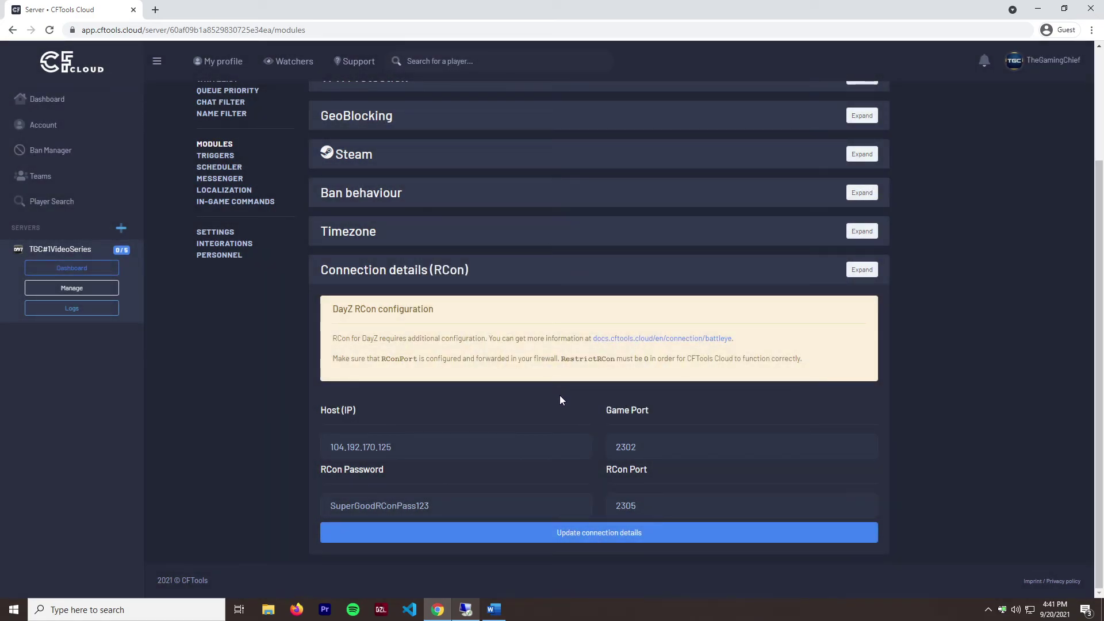
{"action": "scroll", "coordinate": [579, 502], "scroll_direction": "up", "scroll_amount": 3}
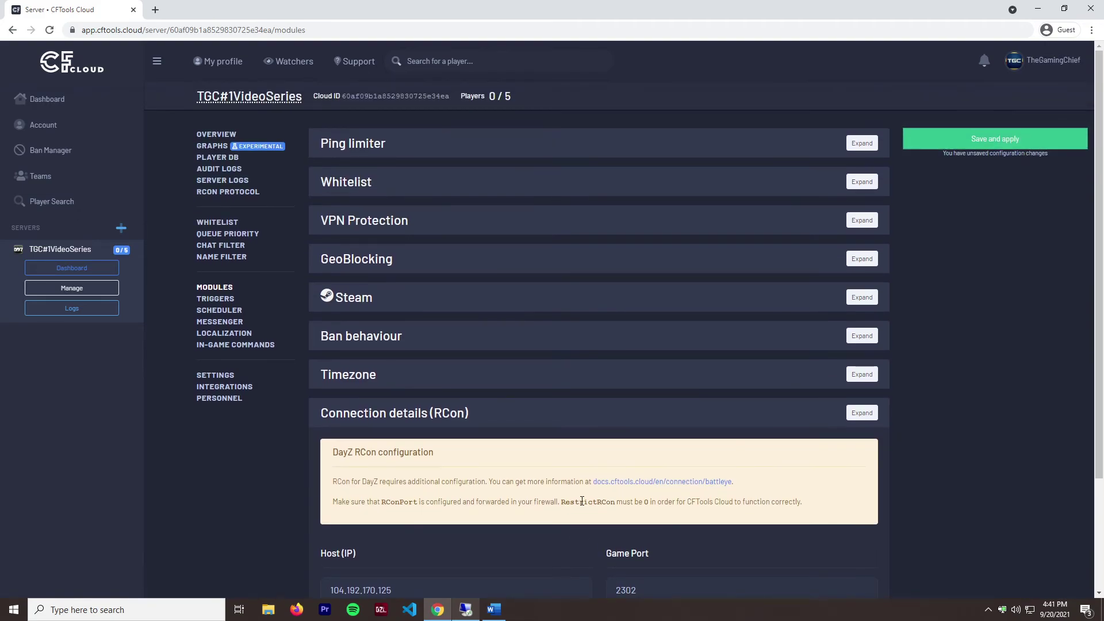
{"action": "left_click", "coordinate": [1017, 130]}
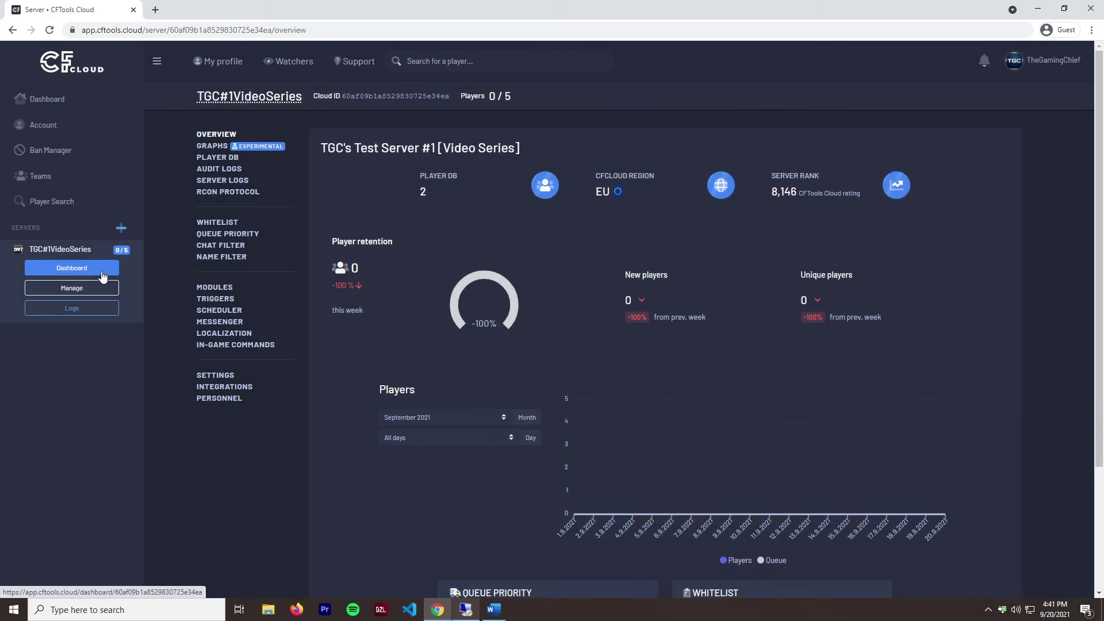
Step: Open the server's Dashboard, showing 0/5 players and game time 18:07
{"action": "left_click", "coordinate": [103, 275]}
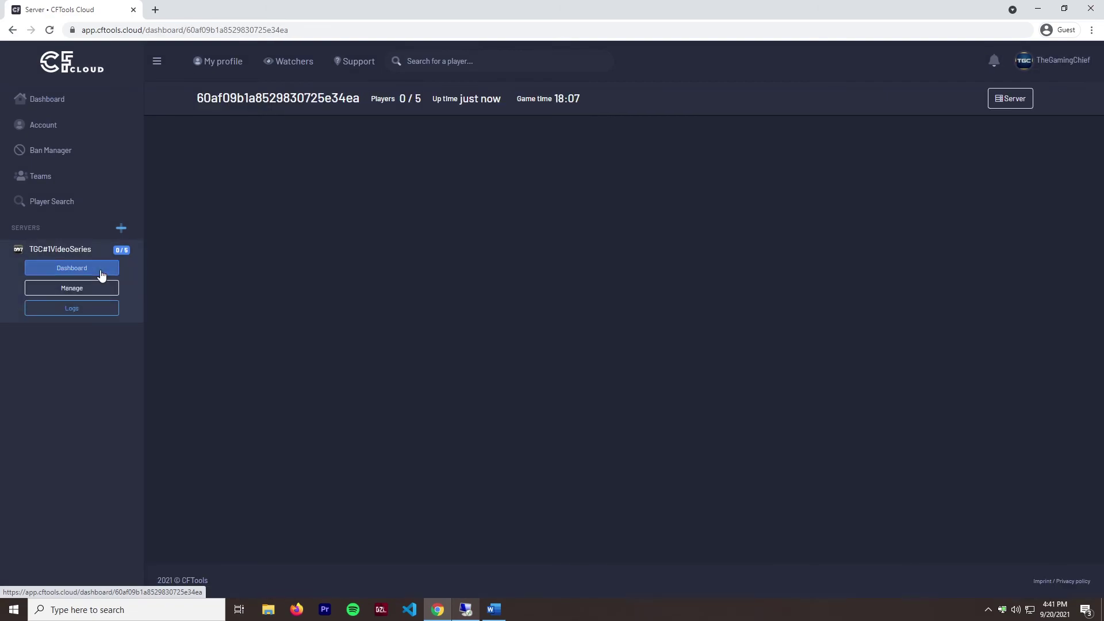